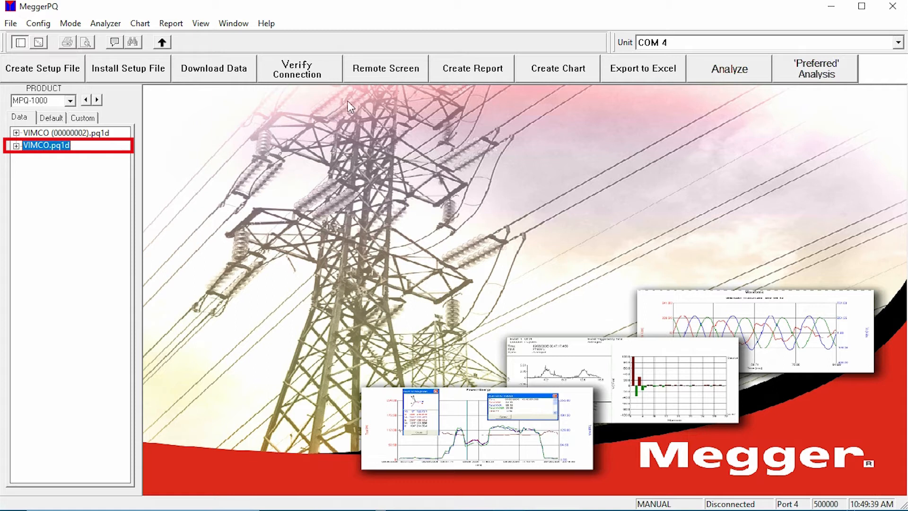
Create a Summary and Setup report with all parameters for the VIMCO.pq1d data file.
click(467, 81)
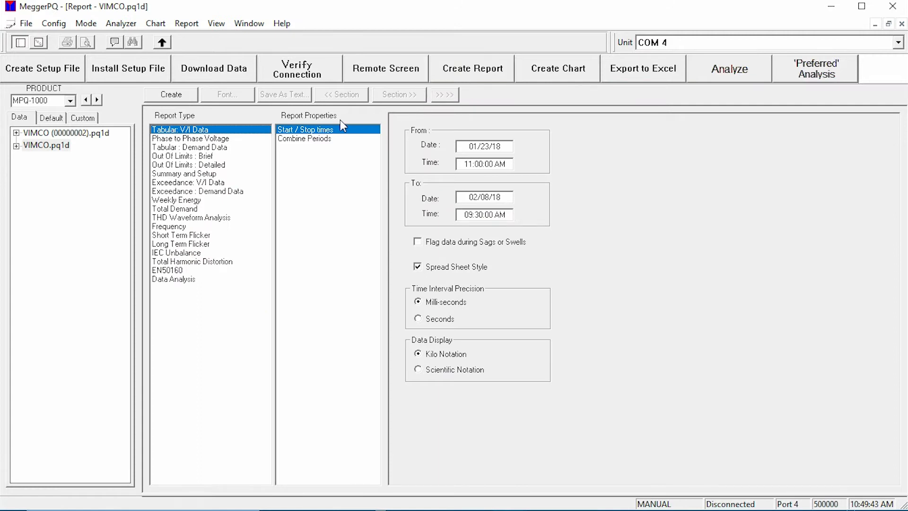
click(209, 174)
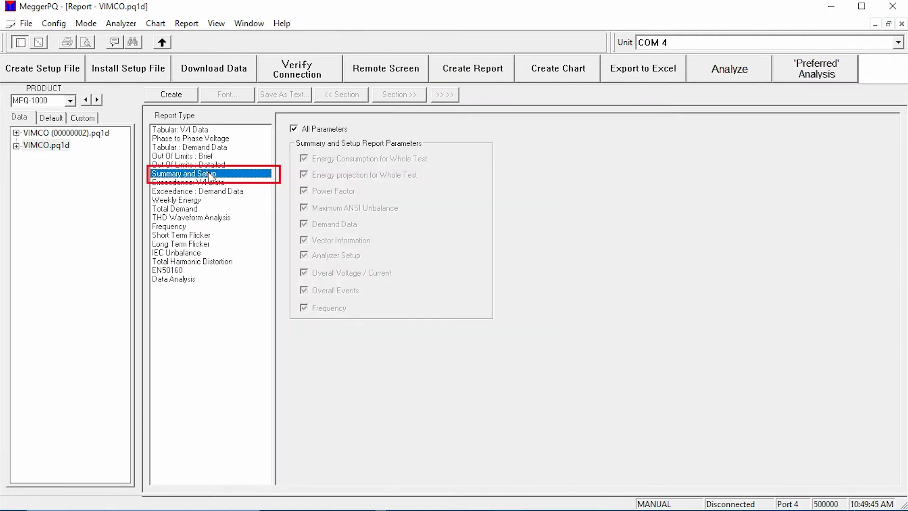
click(180, 97)
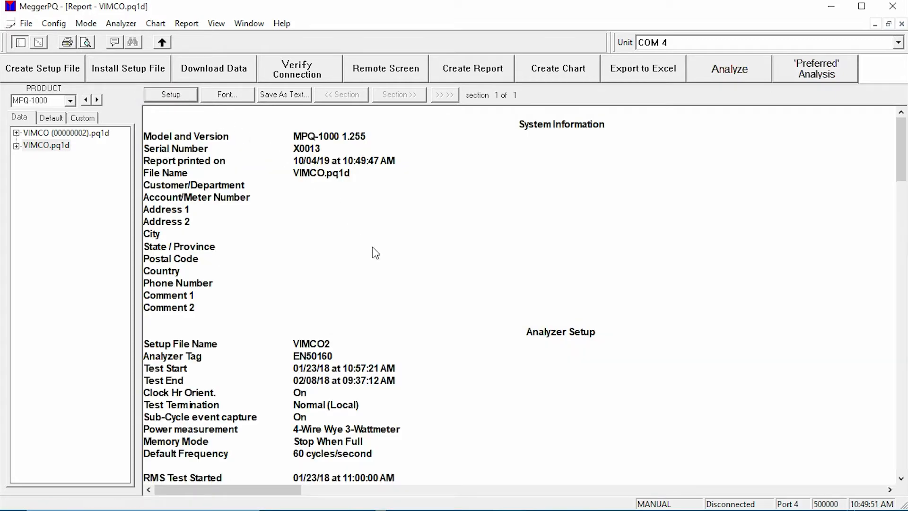
Read through the whole Summary and Setup report, from the system information down to the overall events and frequency statistics.
scroll(405, 279, down, 6)
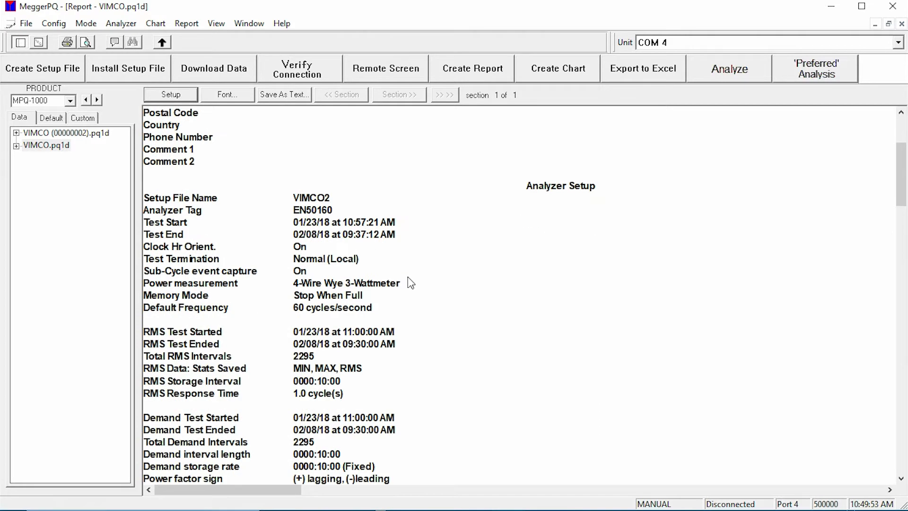
scroll(411, 283, down, 3)
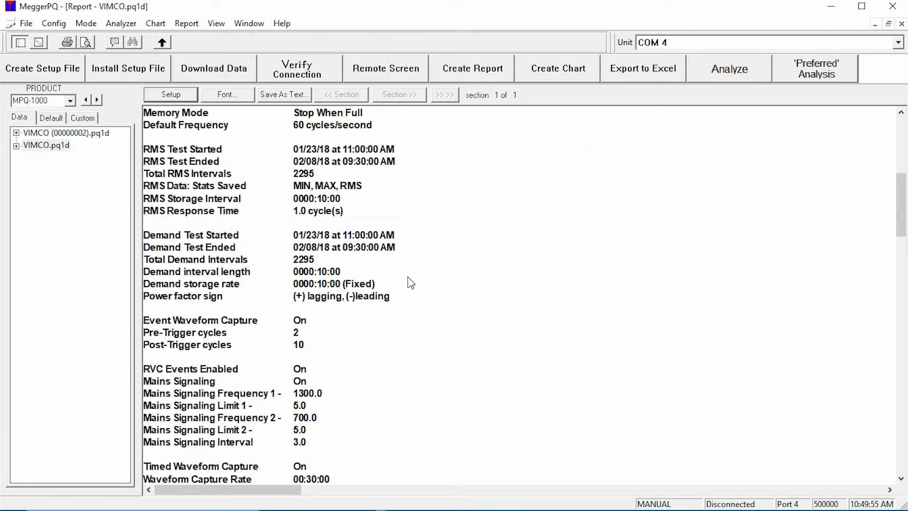
scroll(410, 283, down, 5)
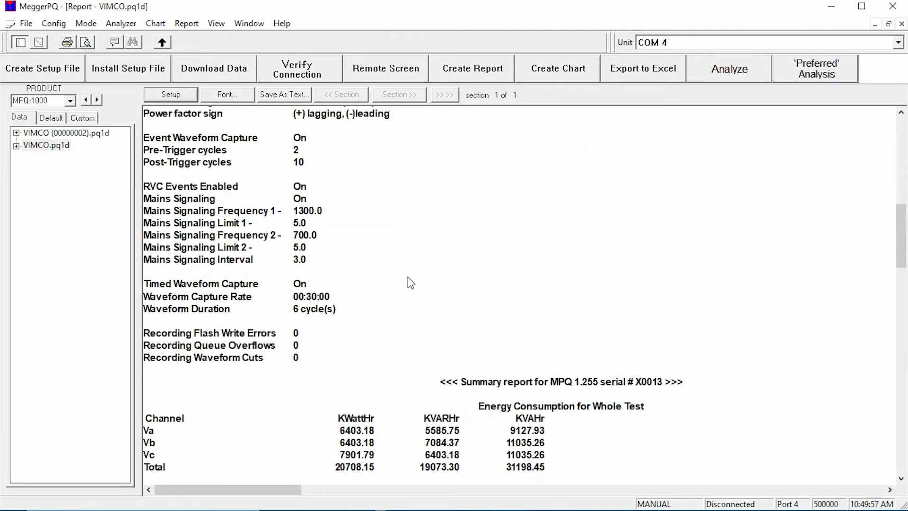
scroll(411, 283, down, 3)
scroll(411, 283, down, 6)
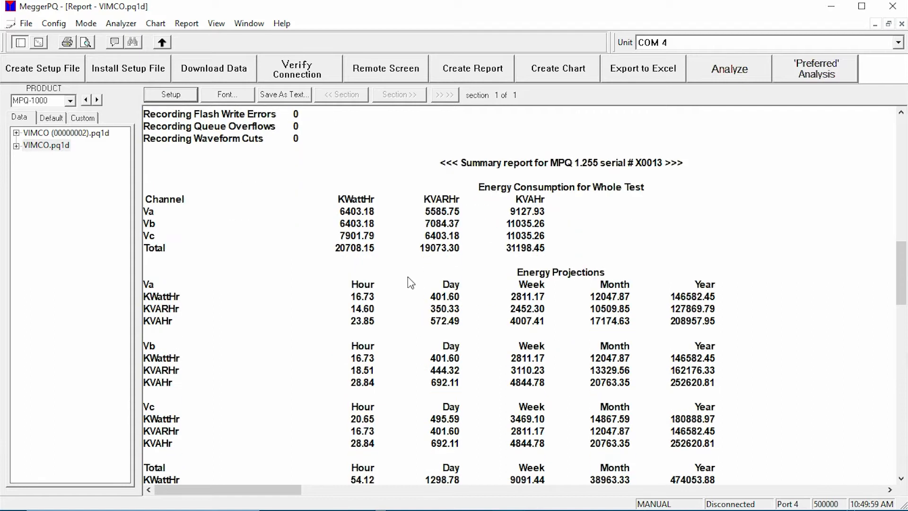
scroll(410, 283, down, 5)
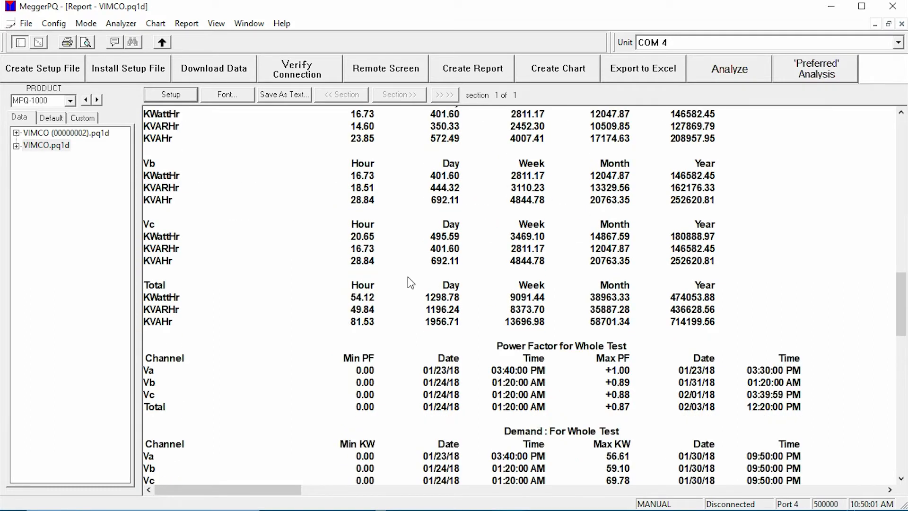
scroll(411, 283, down, 6)
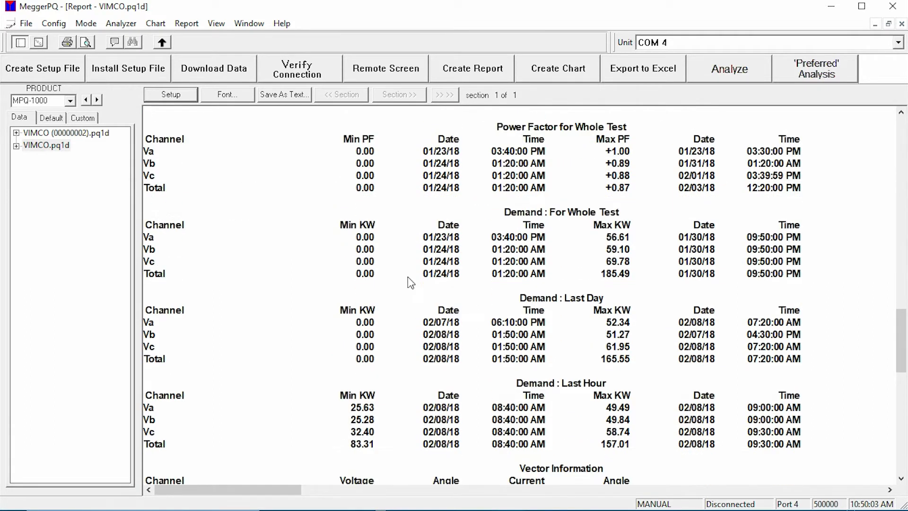
scroll(410, 283, down, 6)
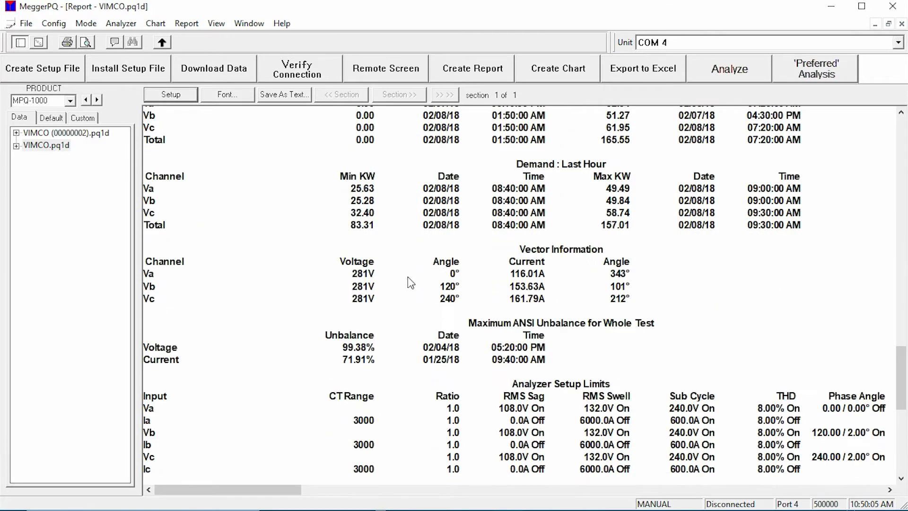
scroll(411, 283, down, 7)
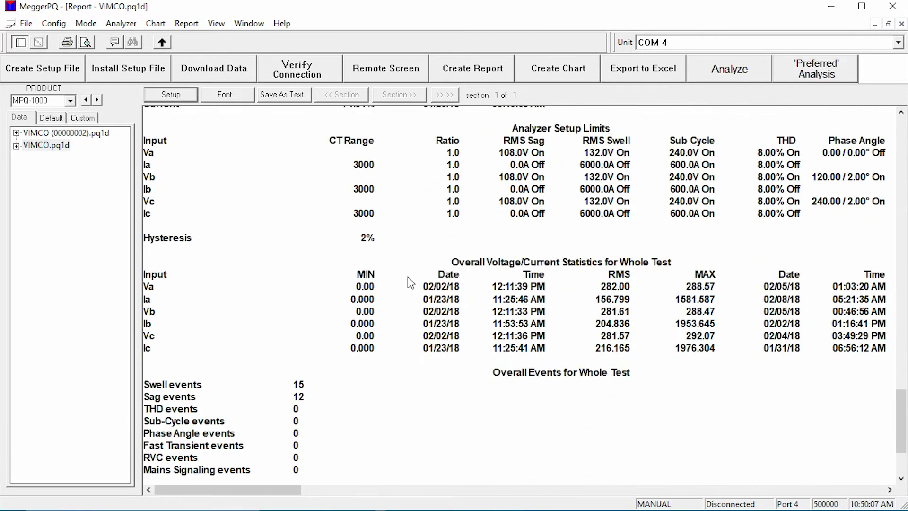
scroll(410, 283, down, 1)
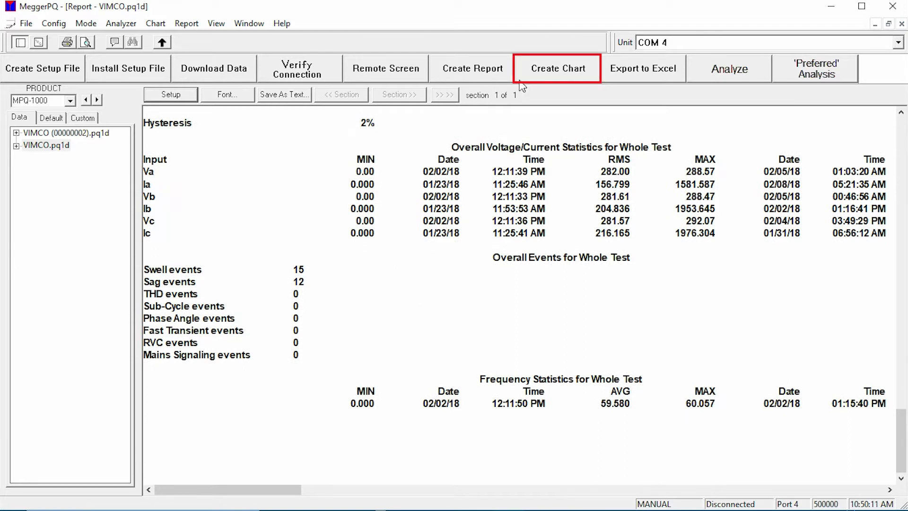
Create a Demand chart of the Va KW trace from the VIMCO.pq1d data.
click(562, 77)
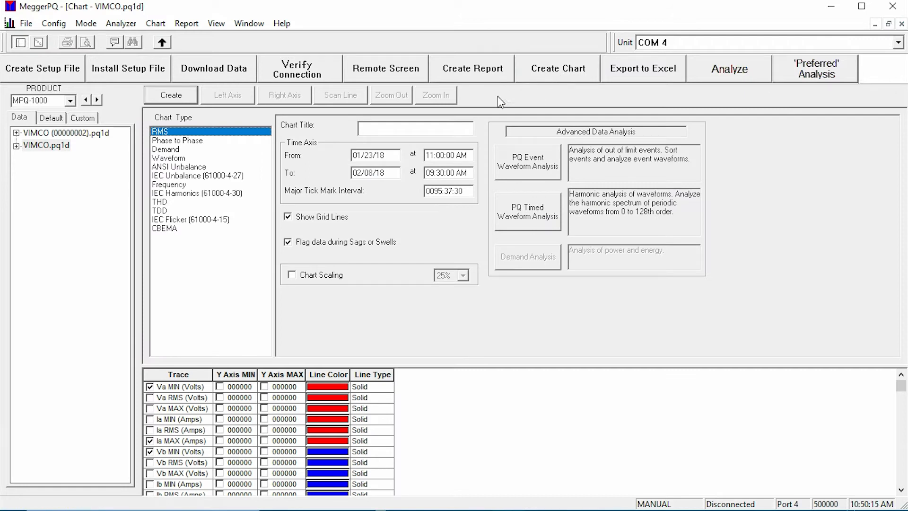
click(171, 152)
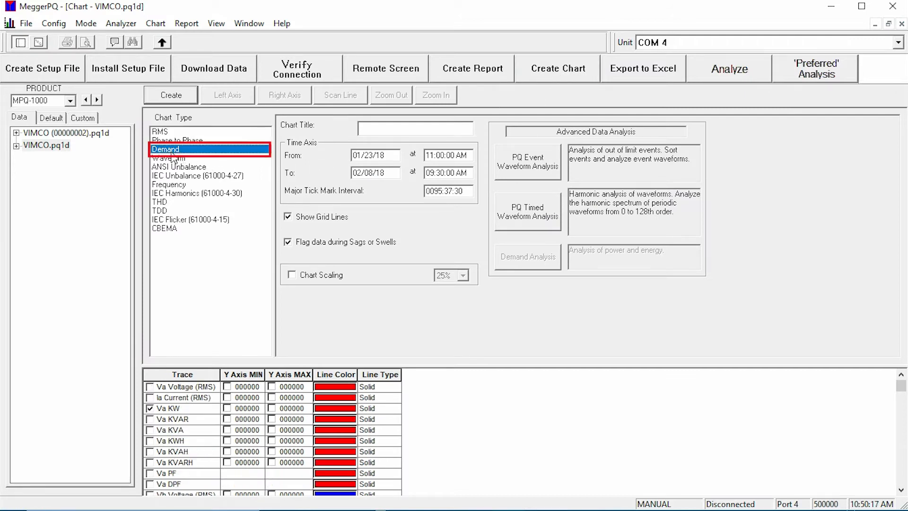
click(173, 97)
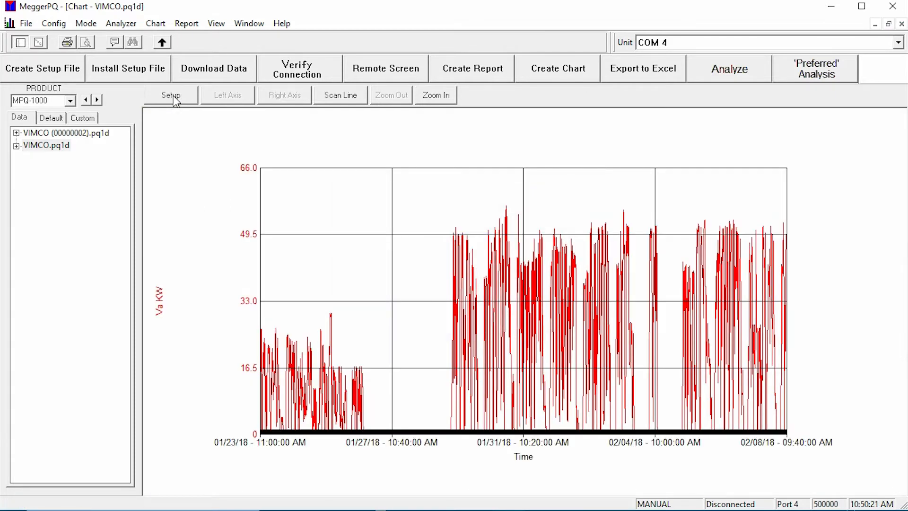
Advance a scan line through the Demand chart to read the Va KW values and vector diagram, and turn the scan line off.
click(333, 102)
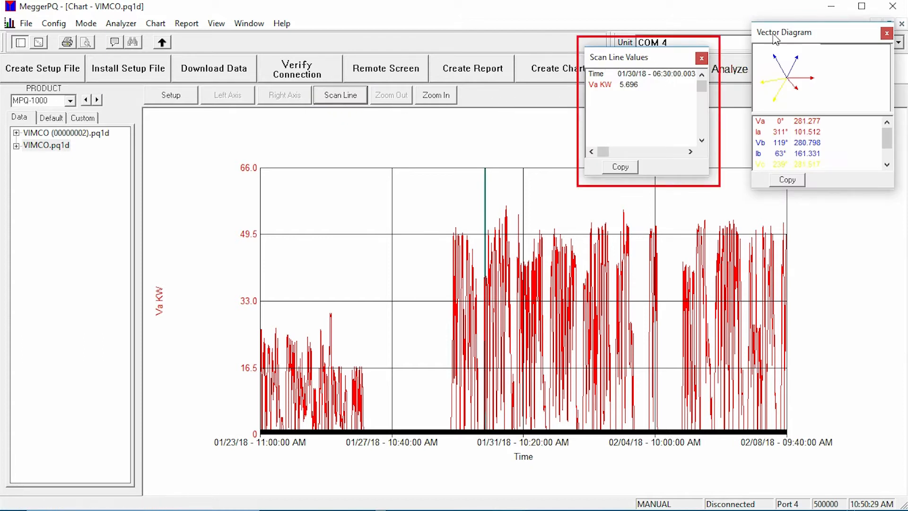
key(Right)
key(Right)
key(Right)
key(Right)
key(Right)
key(Right)
key(Right)
key(Right)
key(Right)
key(Right)
key(Right)
key(Right)
key(Right)
key(Right)
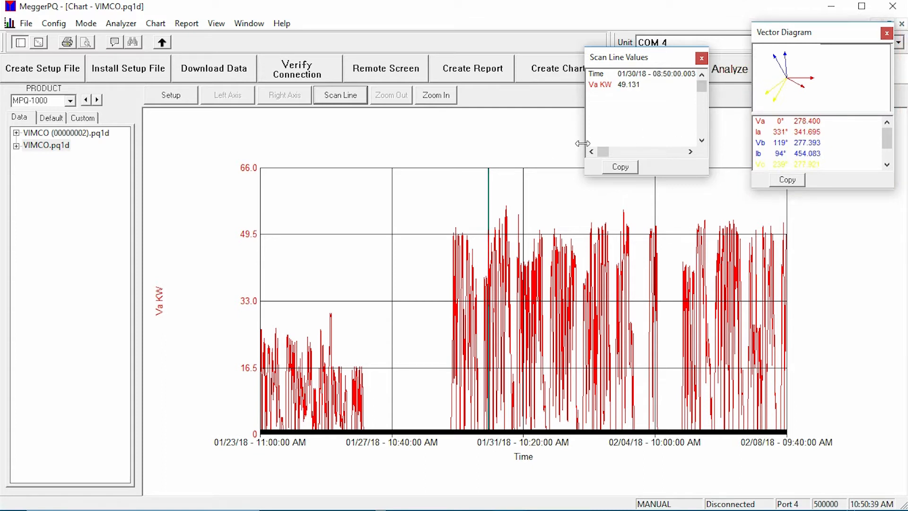
click(349, 99)
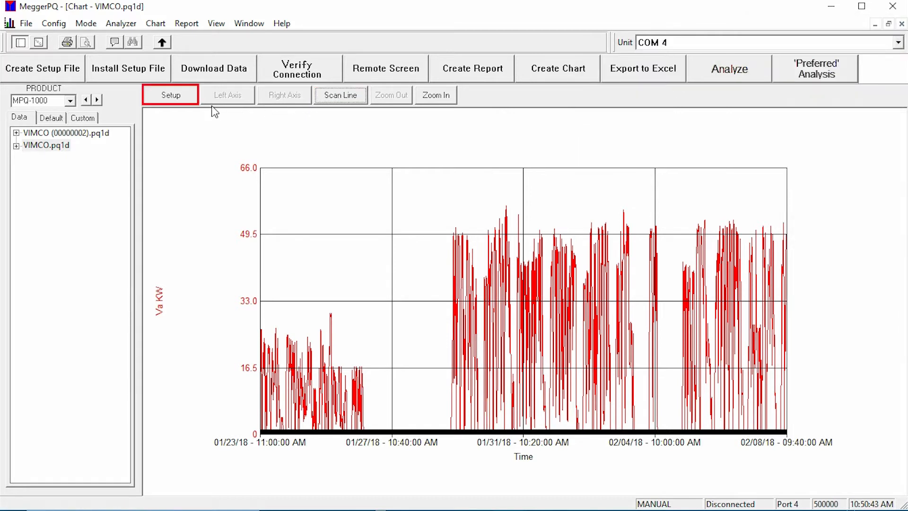
Return to the chart setup and open the PQ Event Waveform Analysis.
click(171, 95)
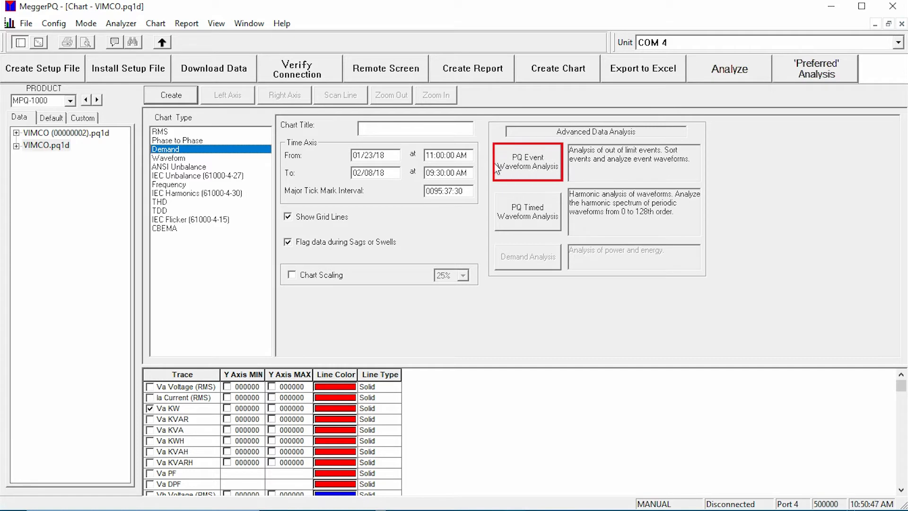
click(511, 175)
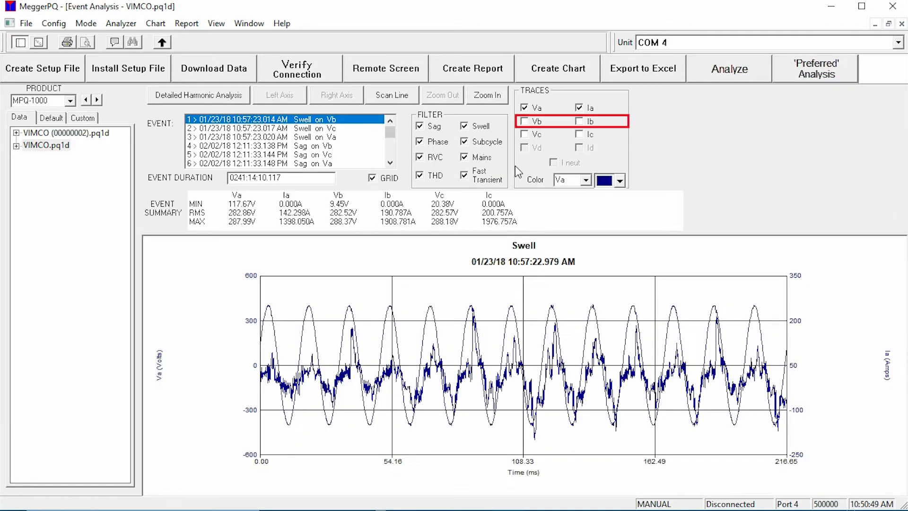
Add the Vb and Ib traces to the swell event waveform and hide both again.
click(525, 122)
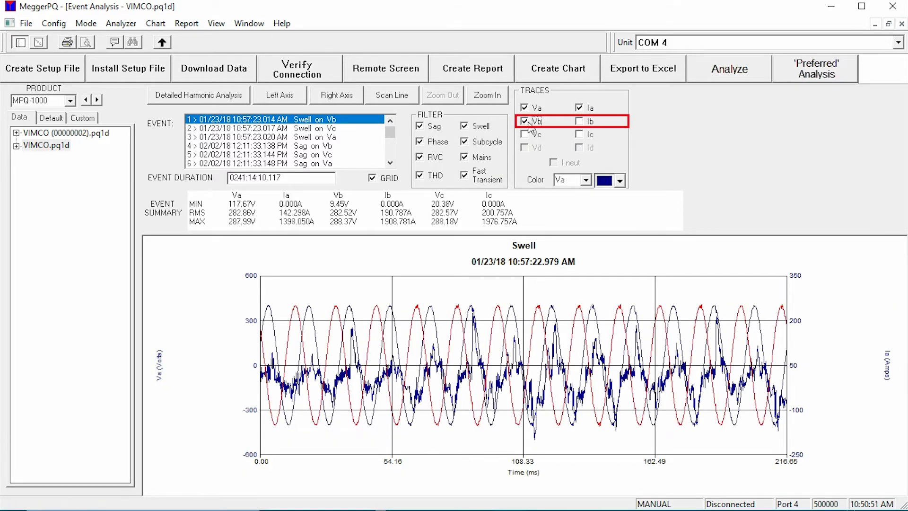
click(580, 121)
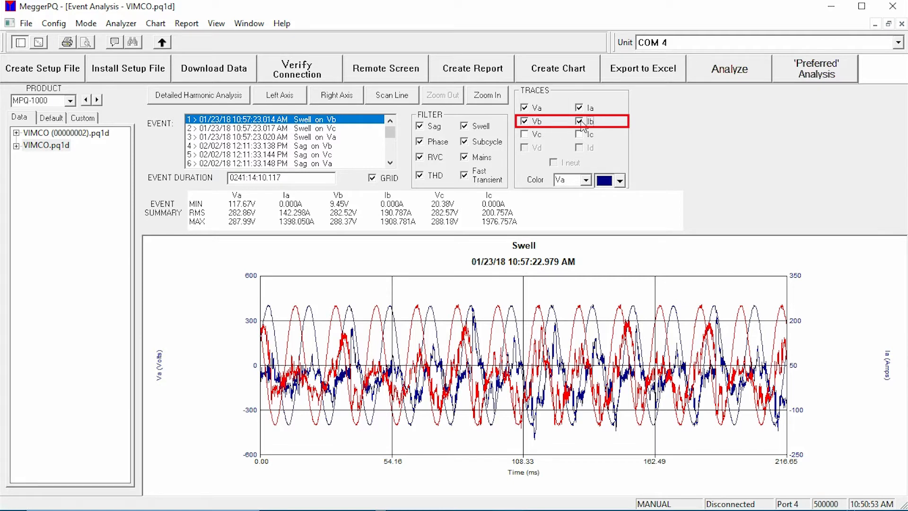
click(580, 122)
click(524, 122)
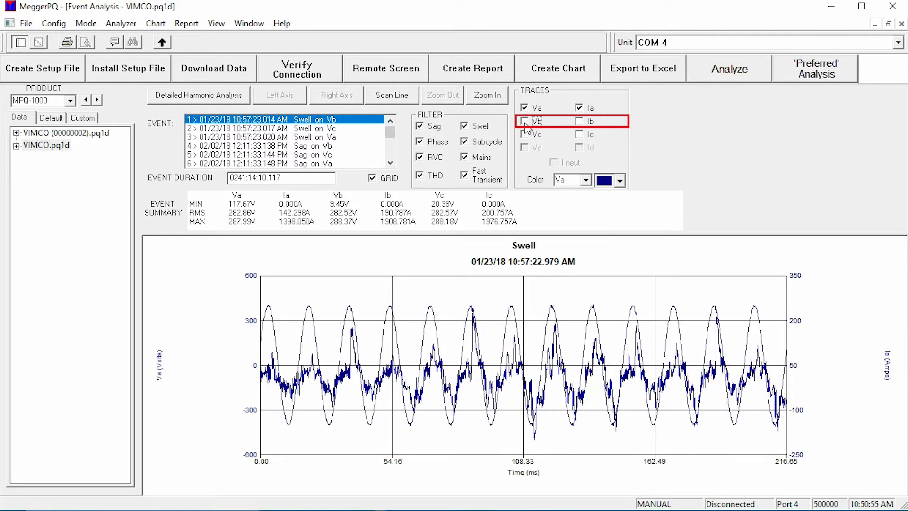
Toggle the Subcycle and Swell filters of the event list off and back on.
click(465, 143)
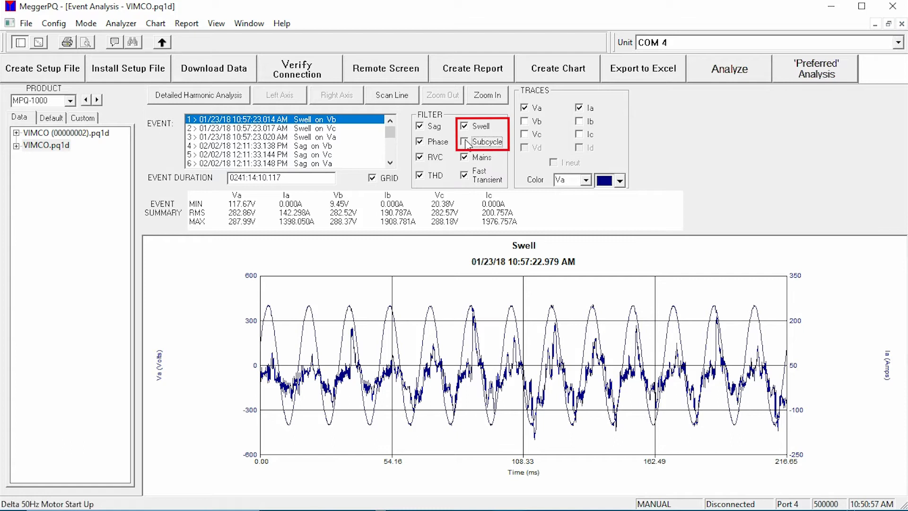
click(465, 127)
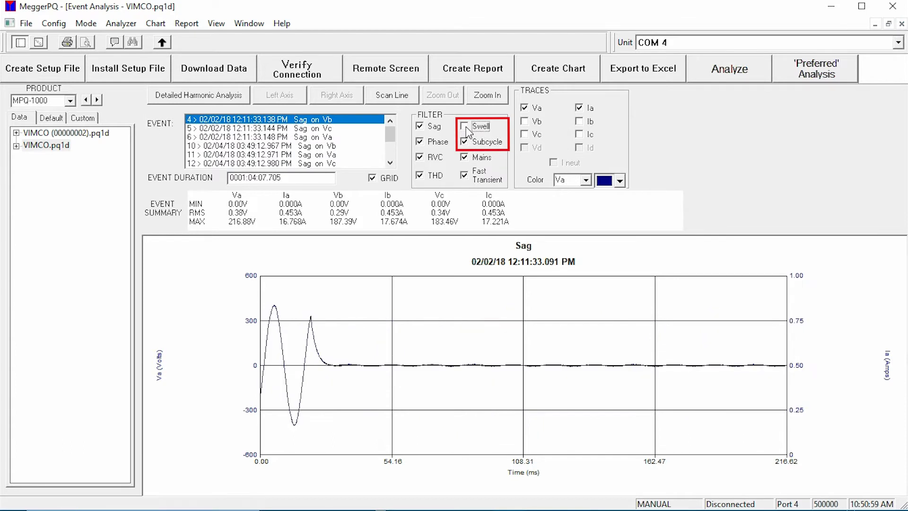
click(466, 127)
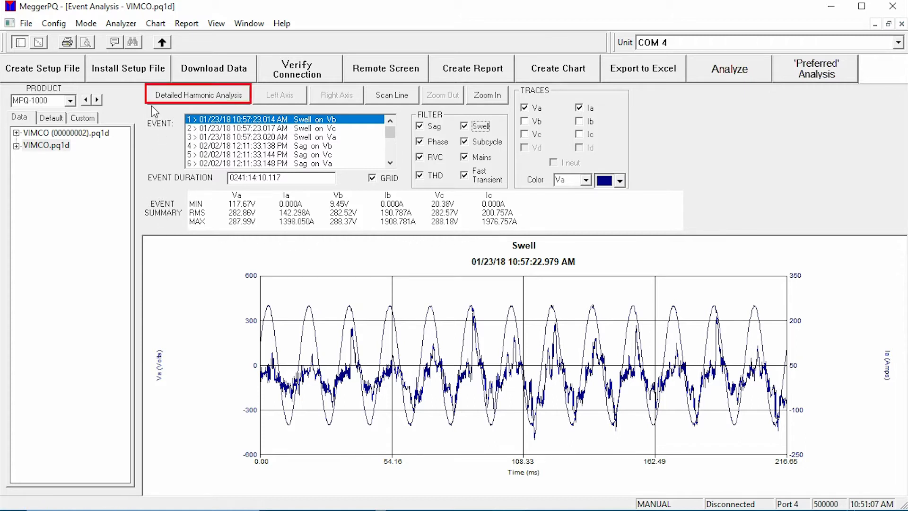
Create a detailed harmonic analysis of event 1 for cycle 1 of the Ia (Amps) waveform.
click(226, 102)
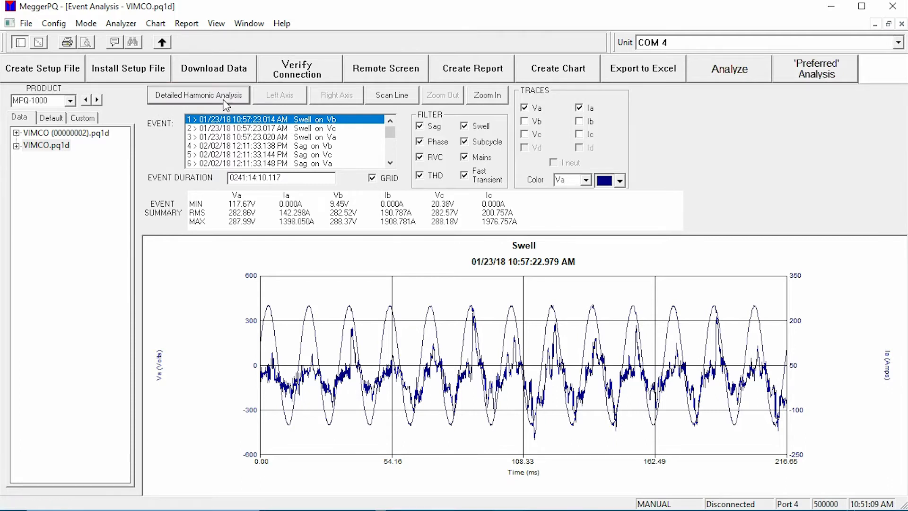
click(254, 258)
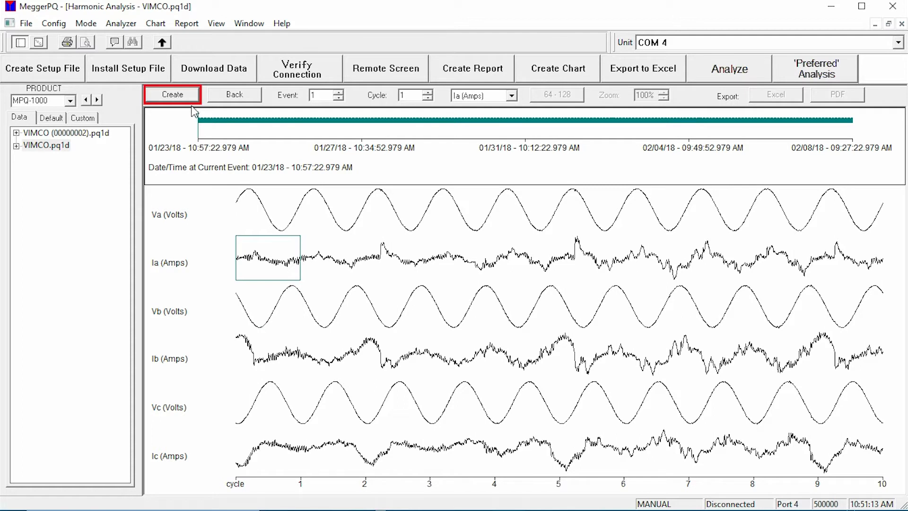
click(176, 101)
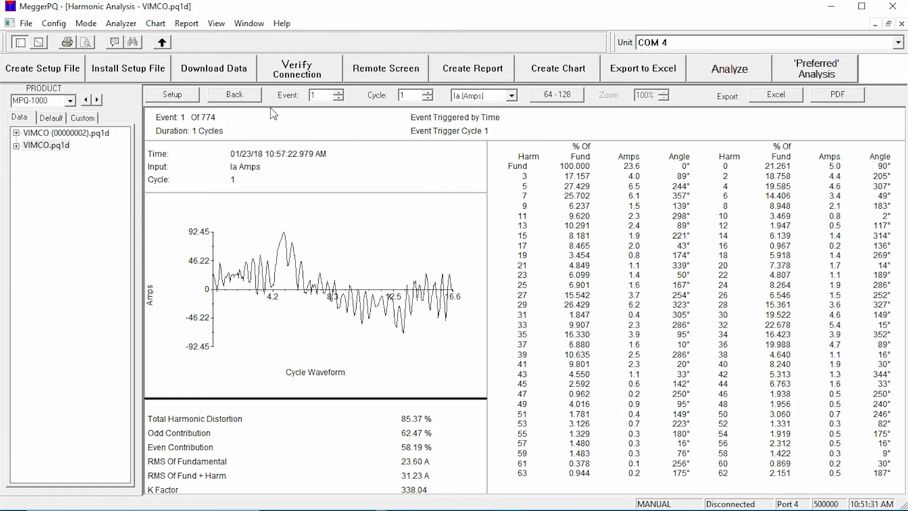
Show the harmonics as a bar chart, view orders 64 to 128, and return to orders 0 to 63.
click(156, 23)
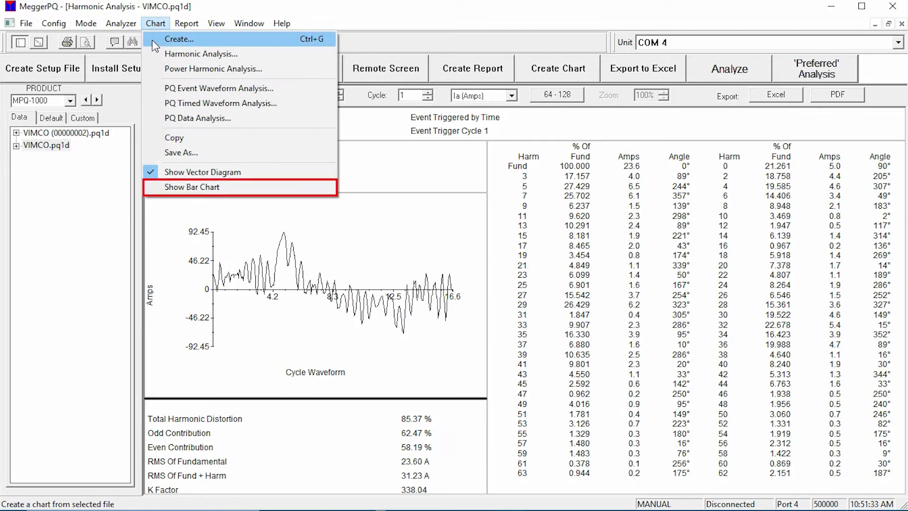
click(188, 188)
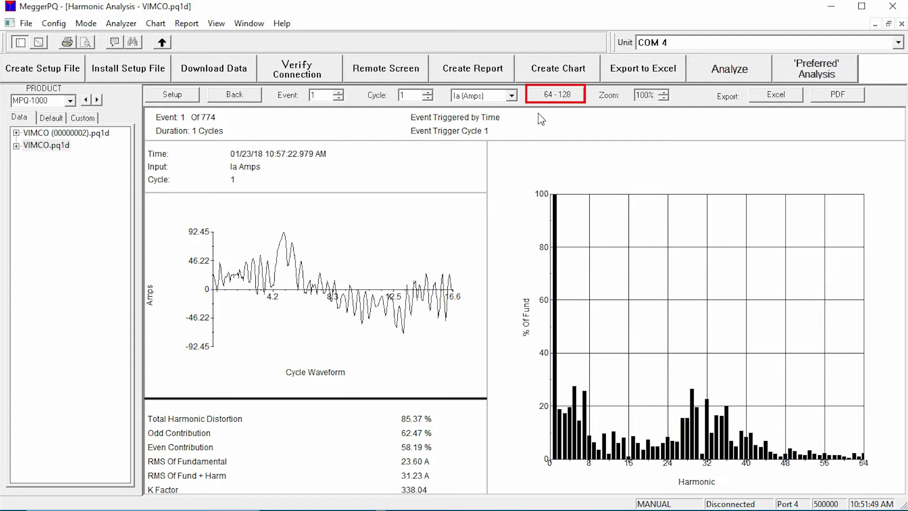
click(545, 96)
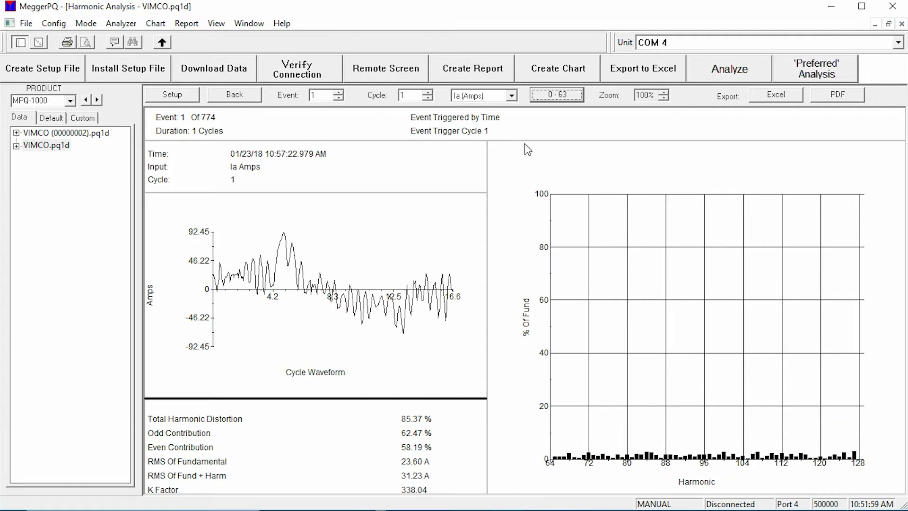
click(539, 99)
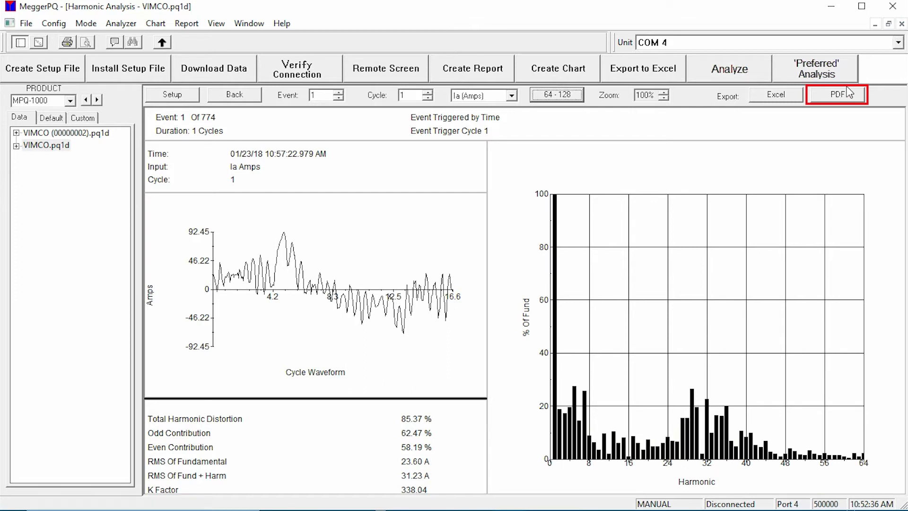
Export the harmonic analysis to a PDF file named VIMCO Event-1 Ia Cycle-1.
click(835, 96)
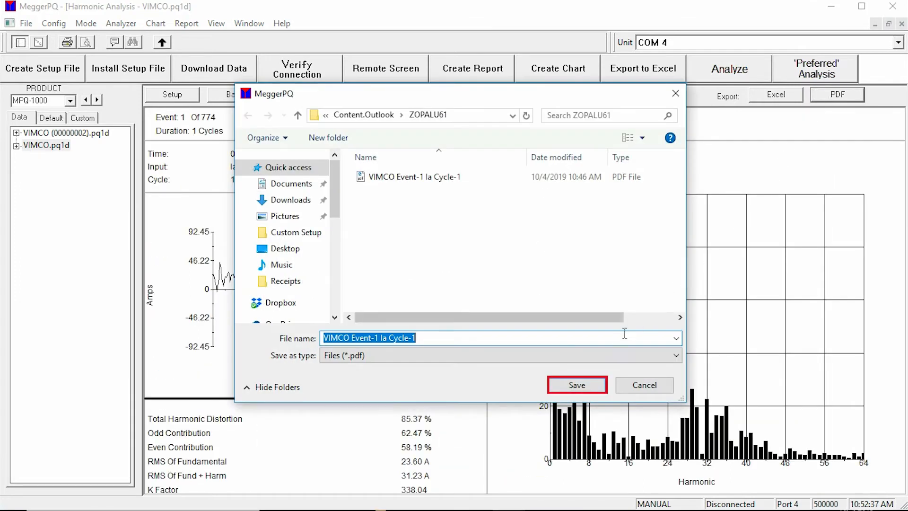
click(577, 387)
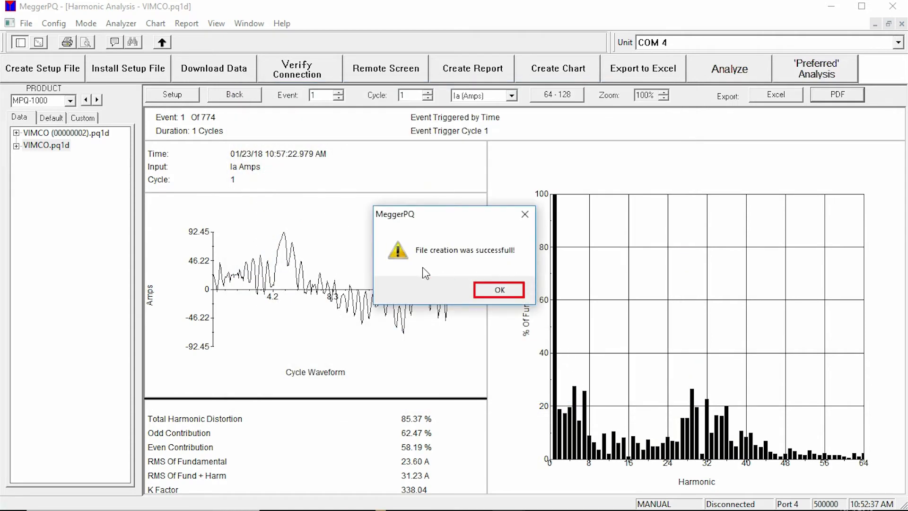
Run the PQ timed waveform analysis of VIMCO.pq1d and open the detailed harmonic analysis of timed waveform 325 for Va (Volts).
click(502, 291)
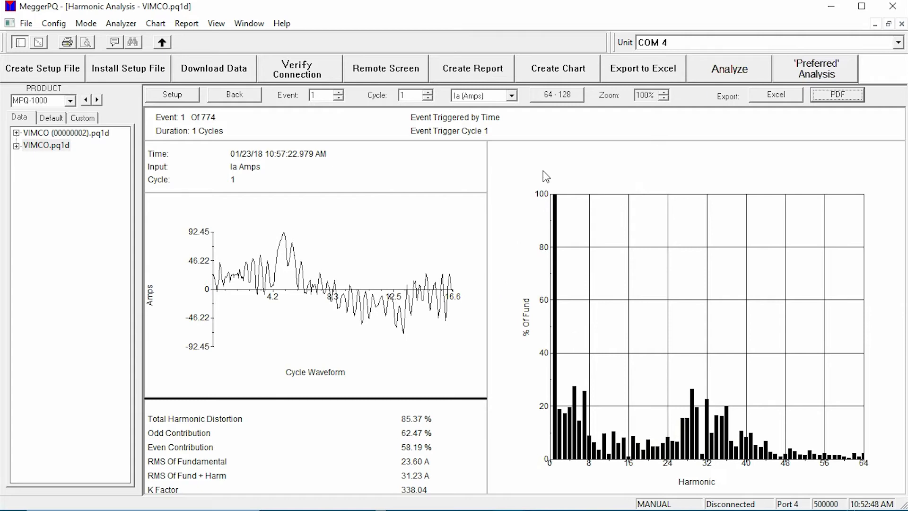
click(561, 73)
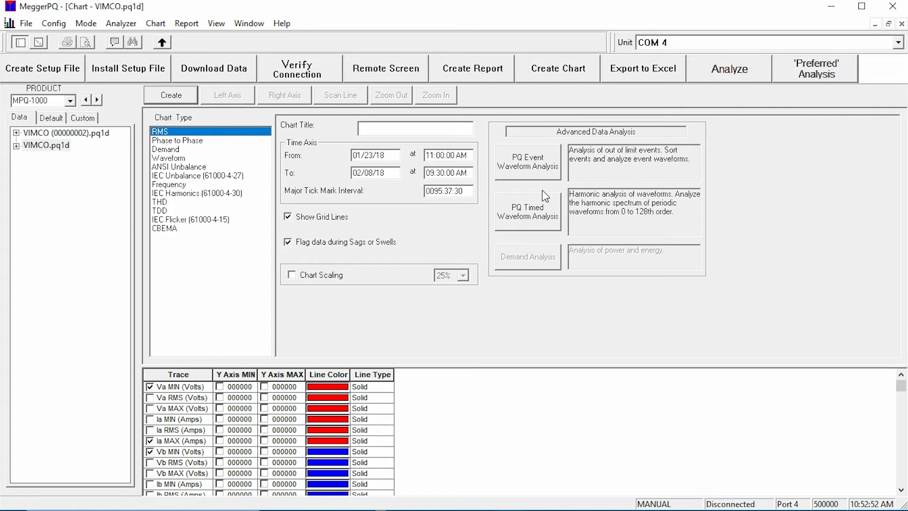
click(538, 219)
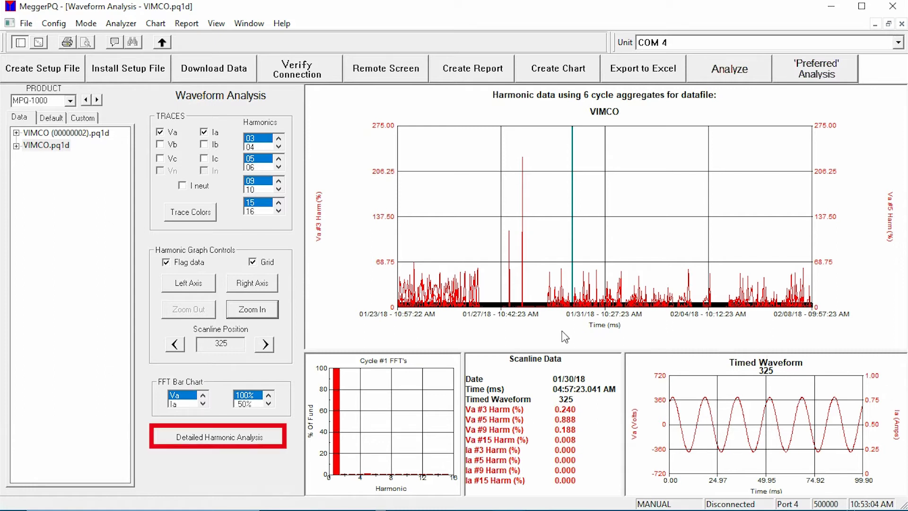
drag(464, 443, 472, 452)
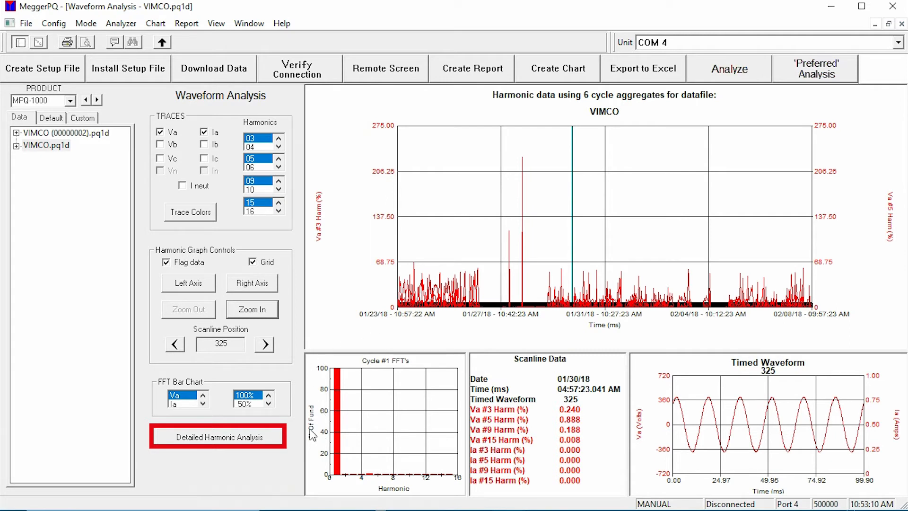
click(264, 438)
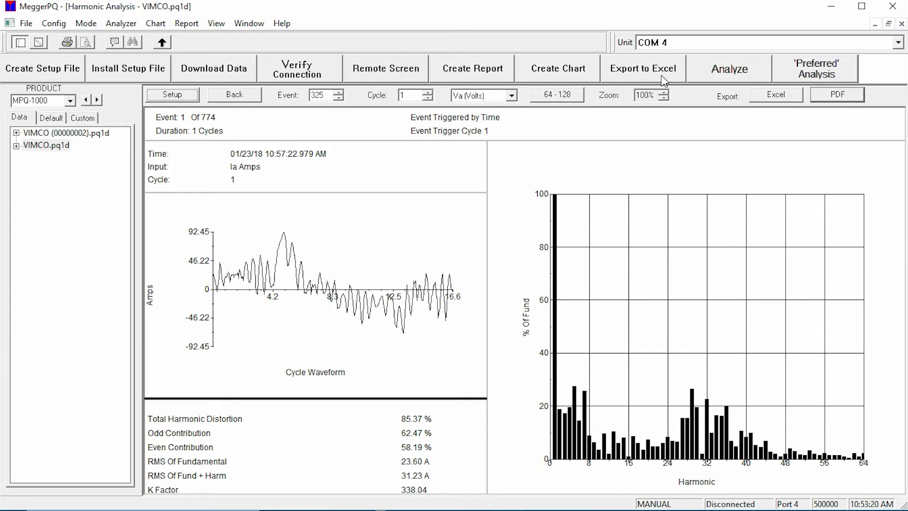
View the RMS, demand and harmonics options for exporting data to Excel and leave them without exporting.
click(637, 80)
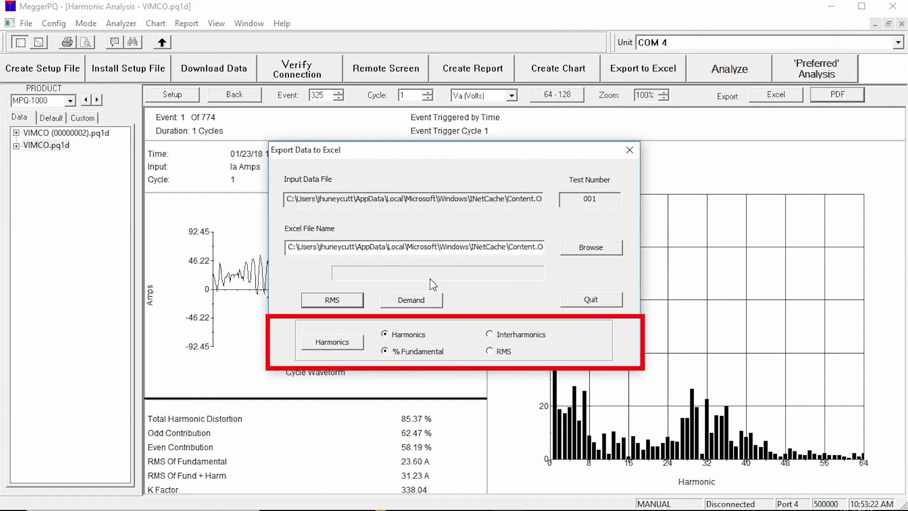
click(575, 298)
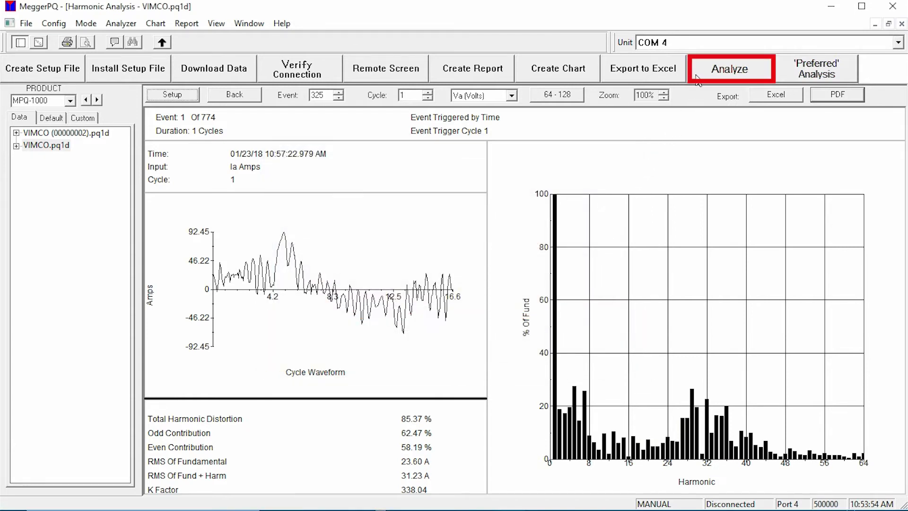
Create a data analysis of VIMCO.pq1d with the Def_EN50160 configuration, accepting its harmonic limits.
click(730, 69)
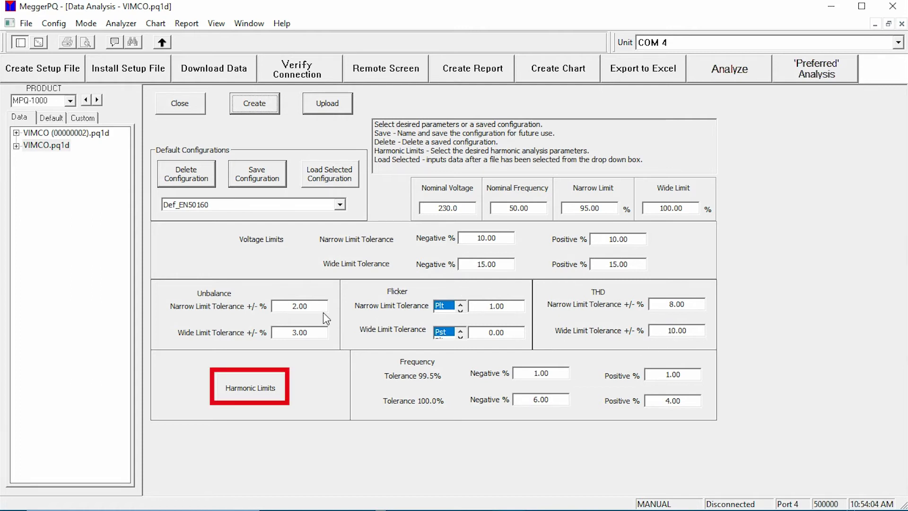
click(272, 393)
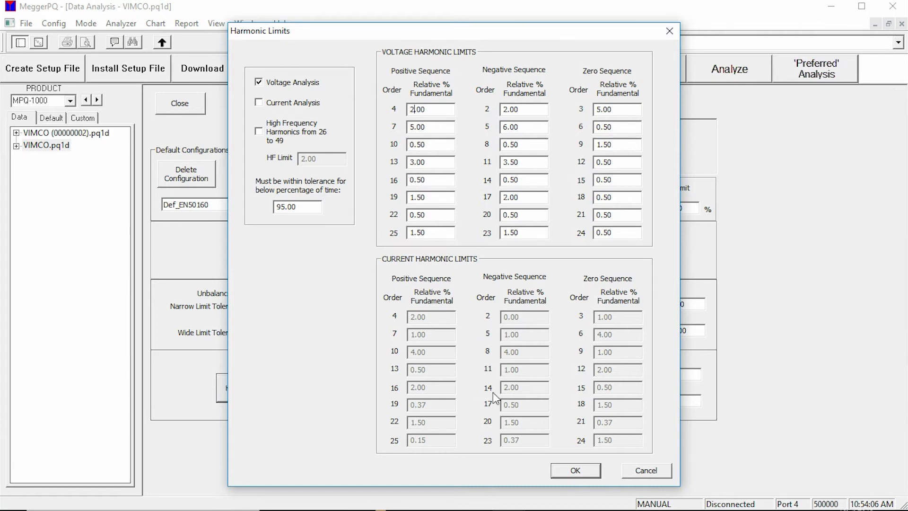
click(565, 471)
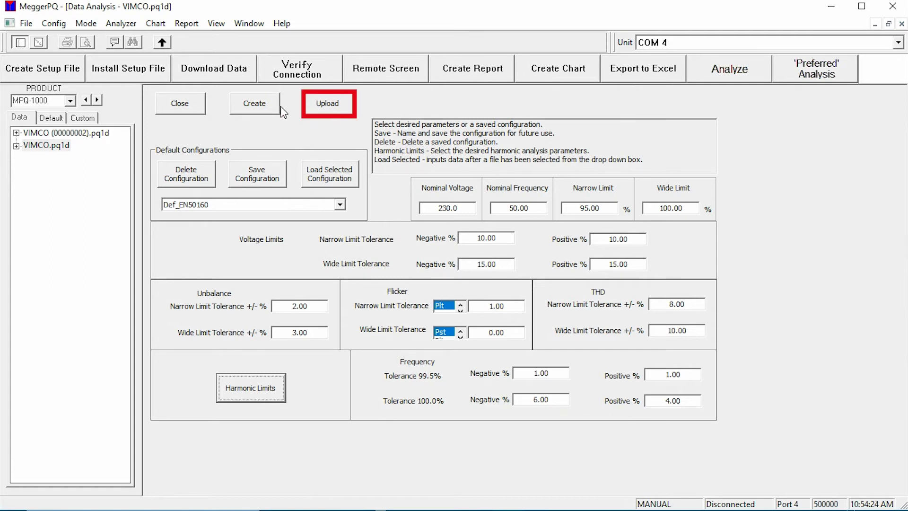
click(256, 107)
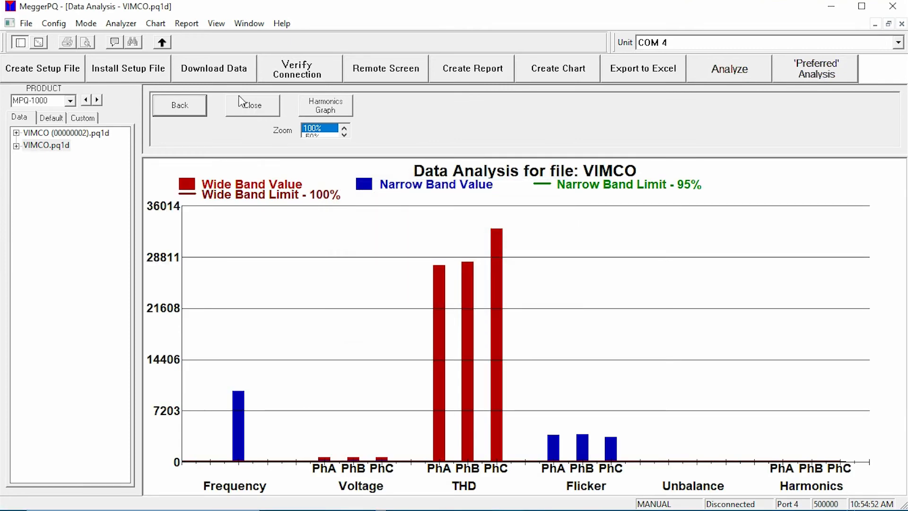
Start a new setup file and set the declared voltage to Auto.
click(70, 76)
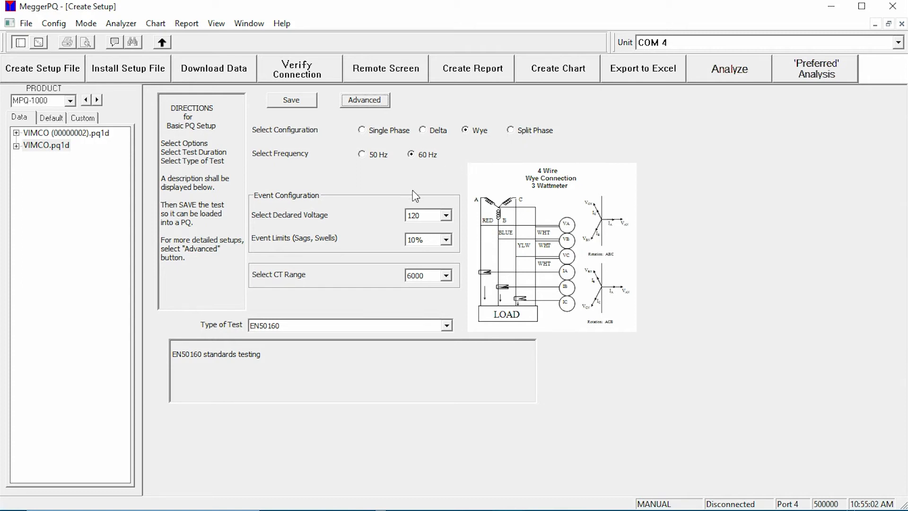
click(446, 216)
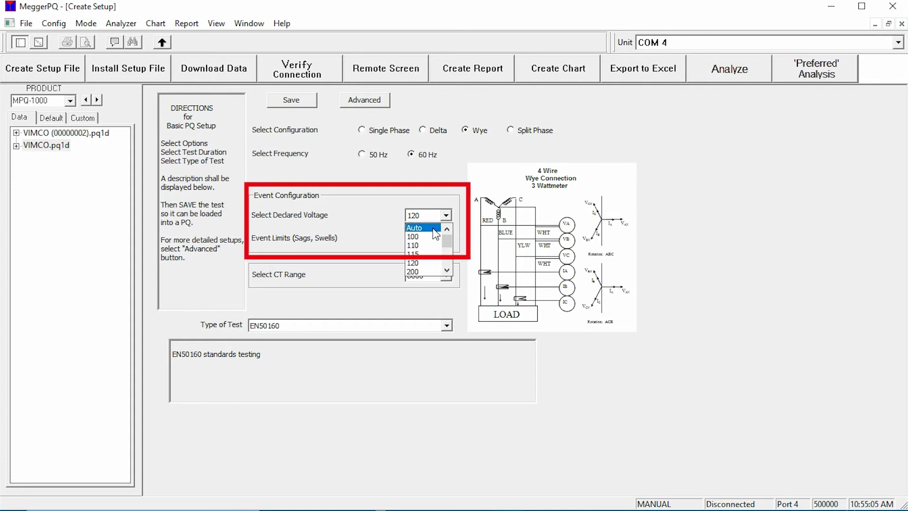
click(434, 229)
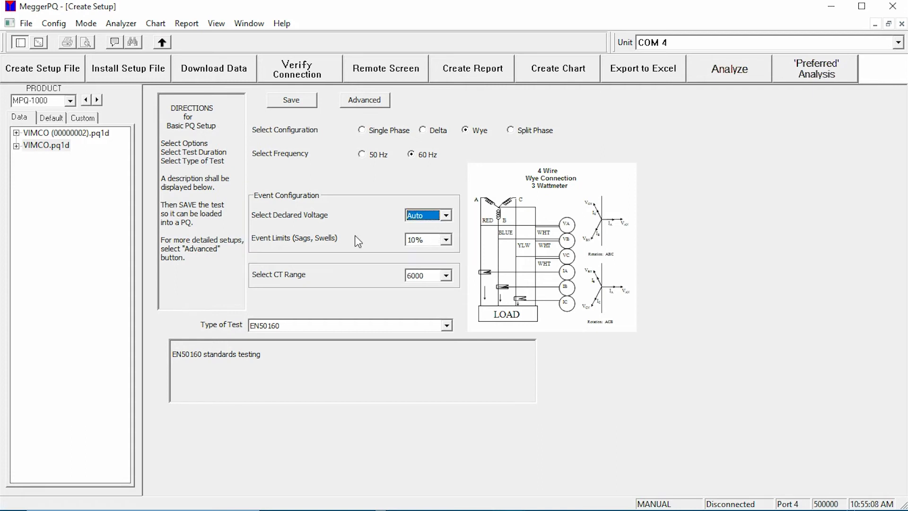
Set the type of test to Motor Problems.
click(446, 325)
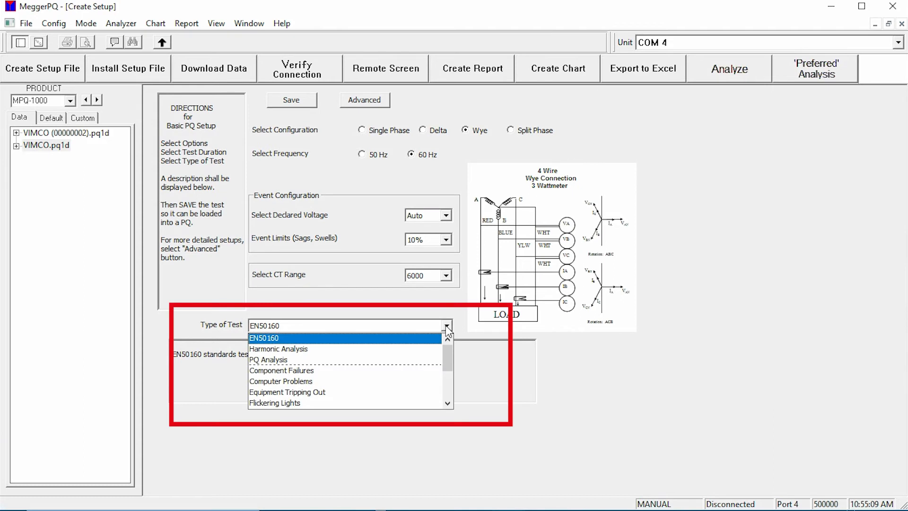
click(450, 405)
click(449, 405)
click(449, 405)
click(449, 405)
click(449, 405)
click(449, 405)
click(450, 405)
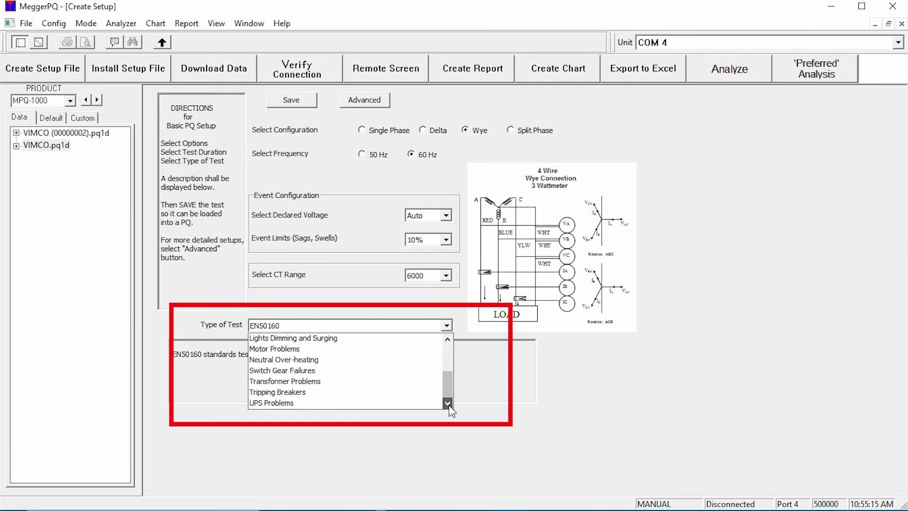
click(402, 349)
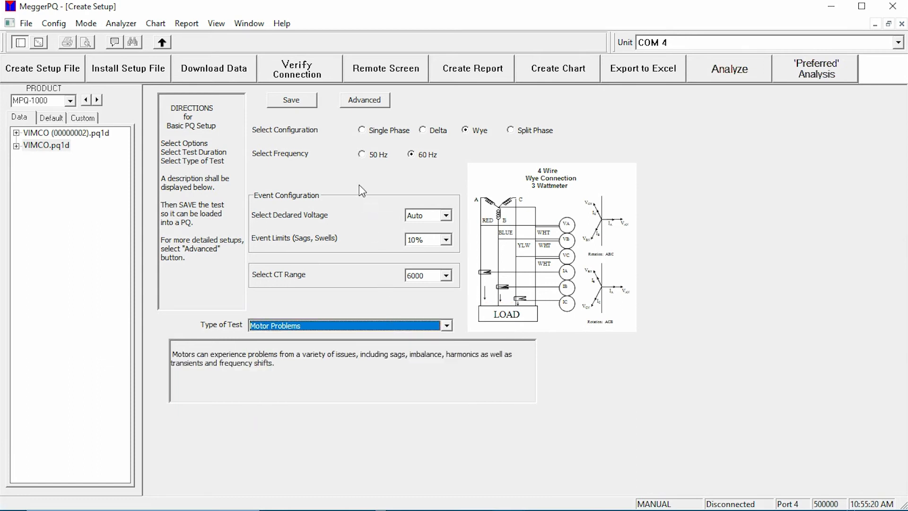
In the advanced setup parameters, set the RMS storage interval to 00:00:03 and enlarge the channel limits table.
click(372, 101)
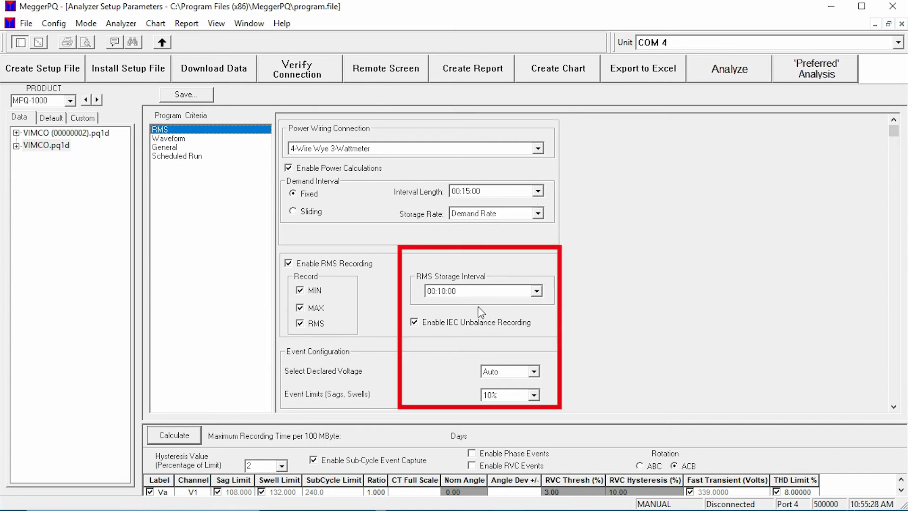
click(537, 291)
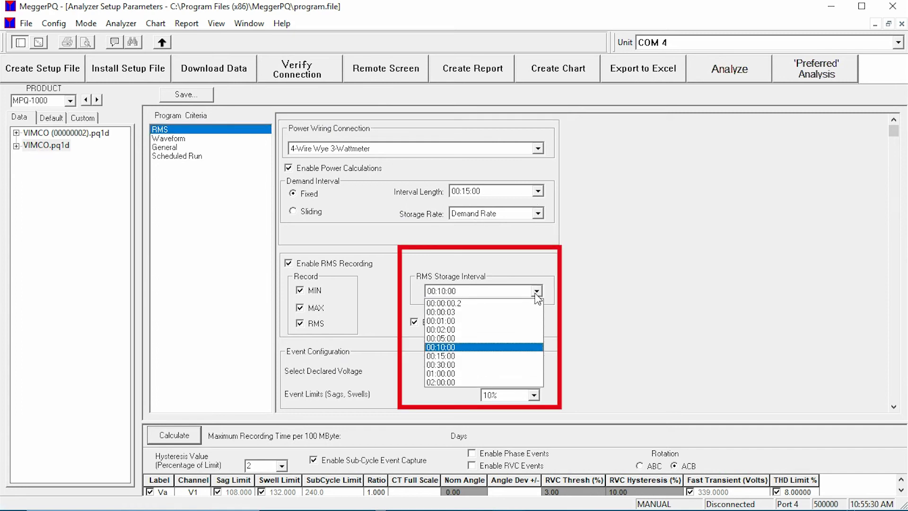
click(516, 315)
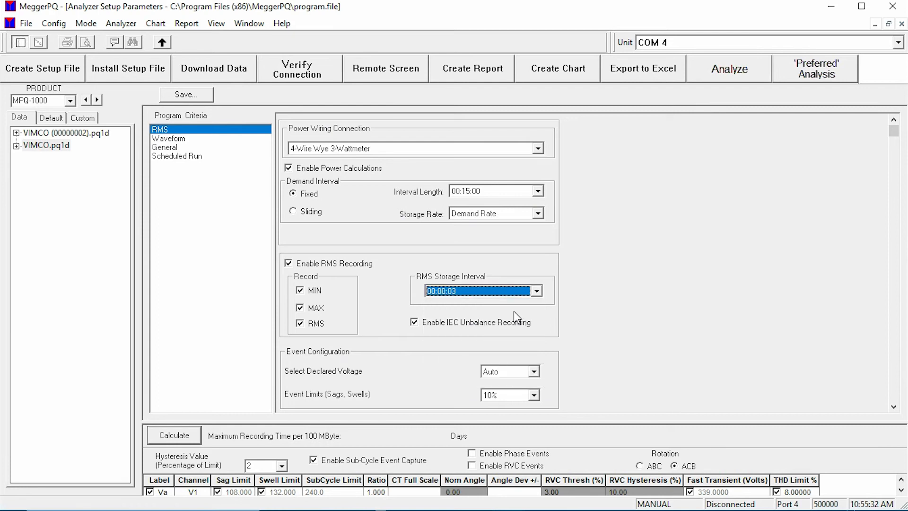
drag(430, 427, 426, 321)
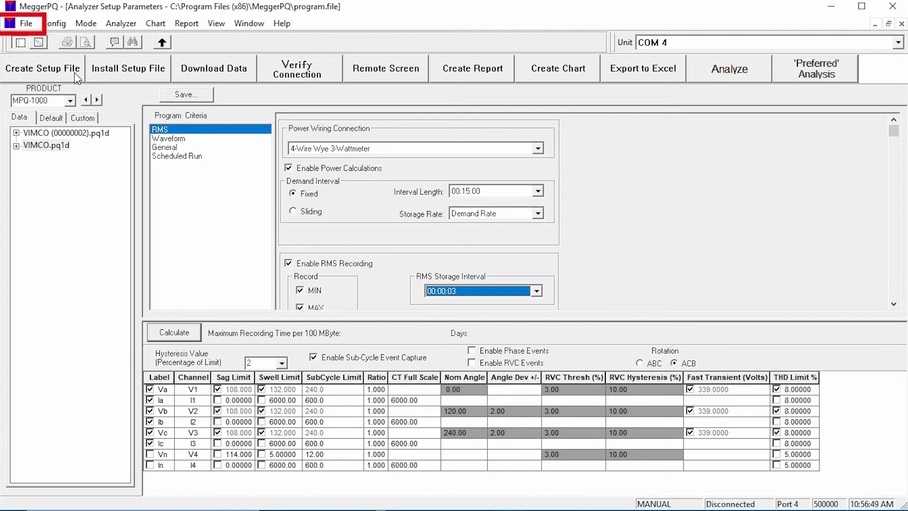
View the options for importing and exporting setup files and for transferring SD card or USB data to PQ.
click(26, 26)
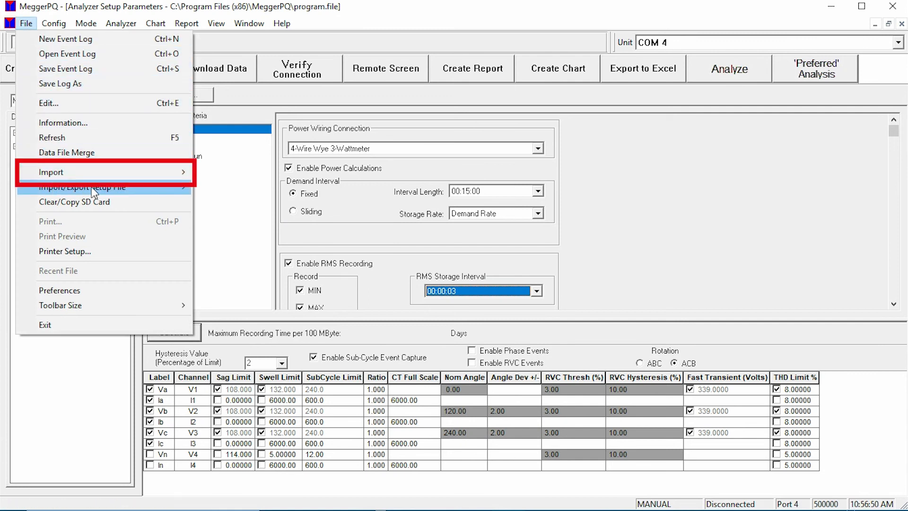
mouse_move(122, 189)
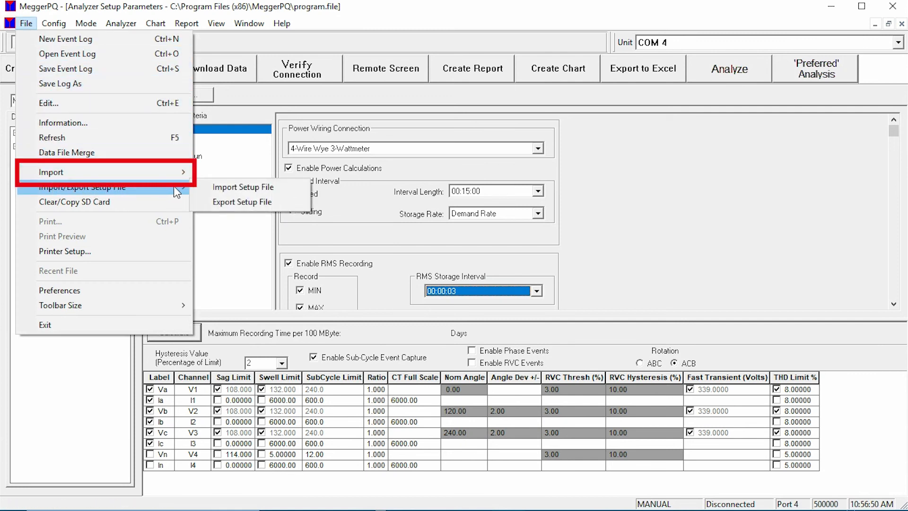
mouse_move(173, 174)
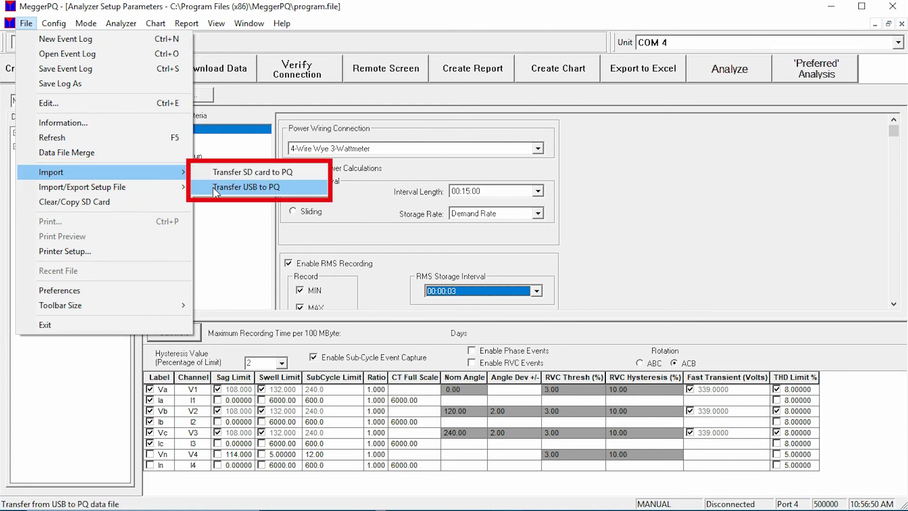
click(308, 234)
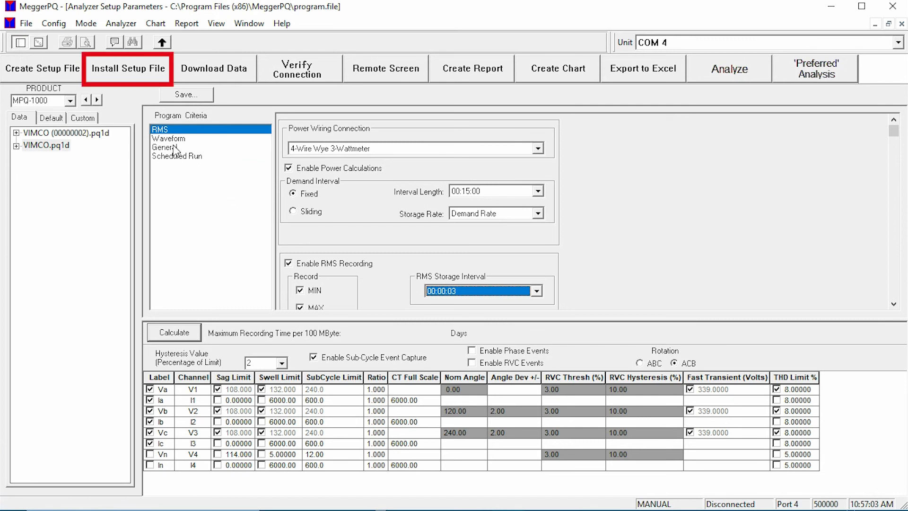
Install the custom setup file Demo-Simulator into the analyzer.
click(149, 72)
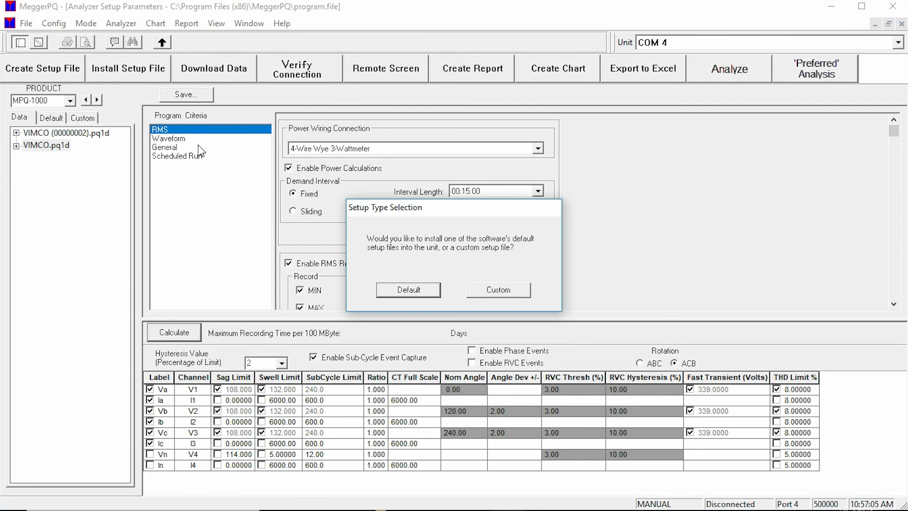
click(476, 294)
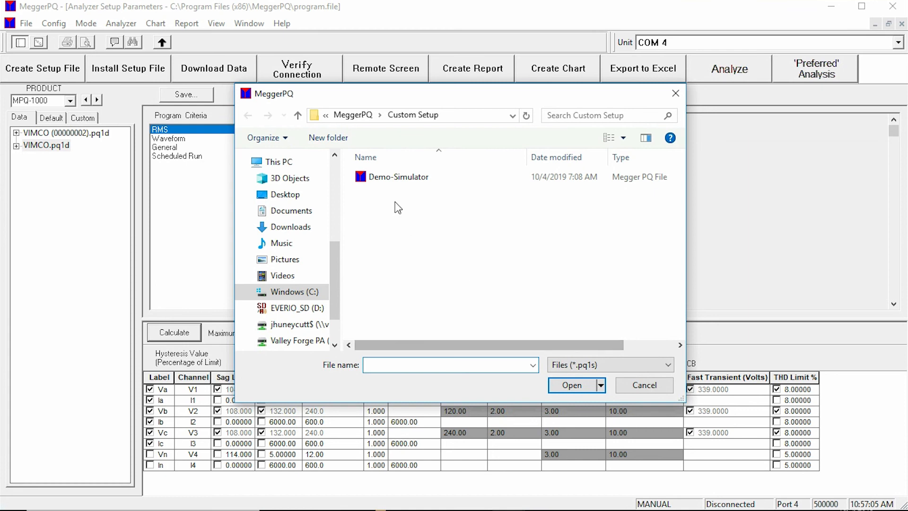
click(400, 182)
click(564, 383)
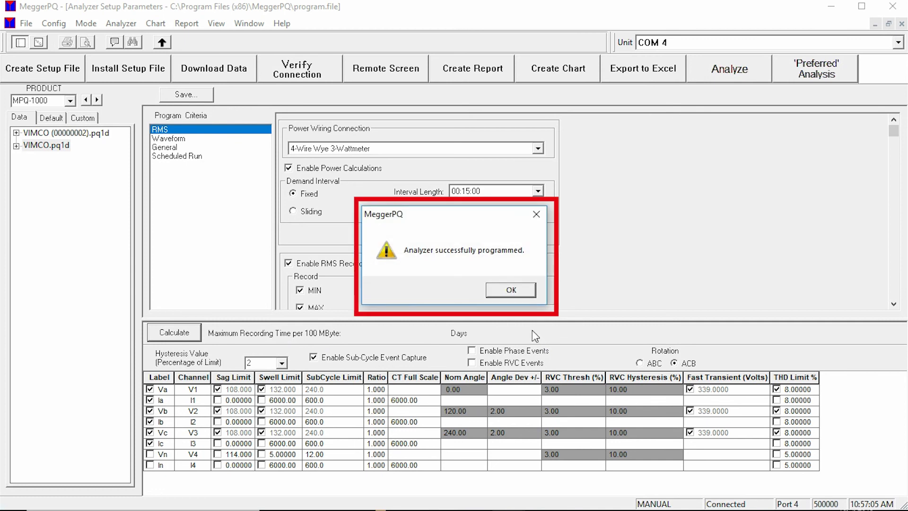
click(502, 290)
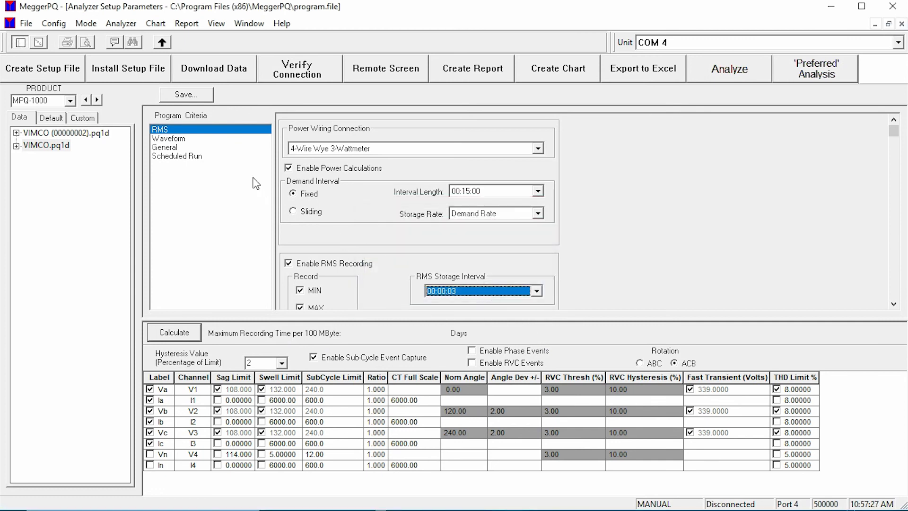
Set the communications to use the COM port without network communications.
click(57, 26)
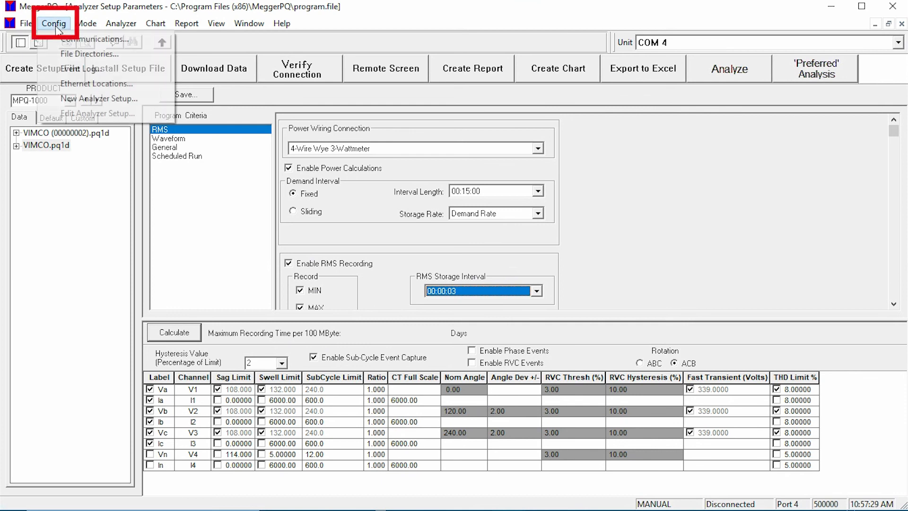
click(67, 35)
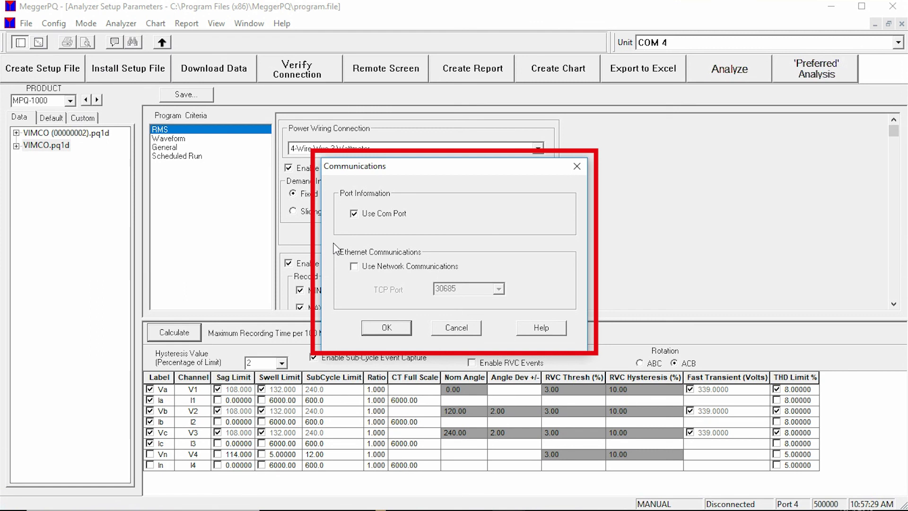
click(354, 265)
click(355, 214)
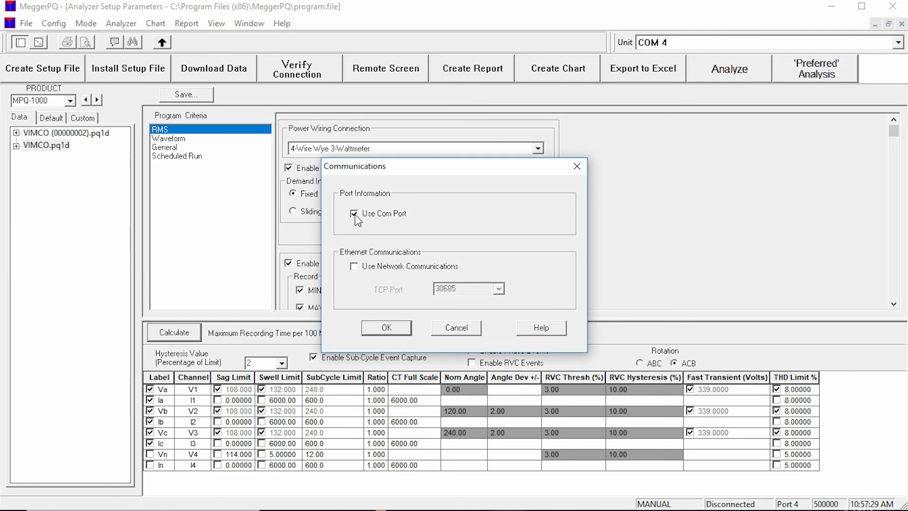
click(386, 328)
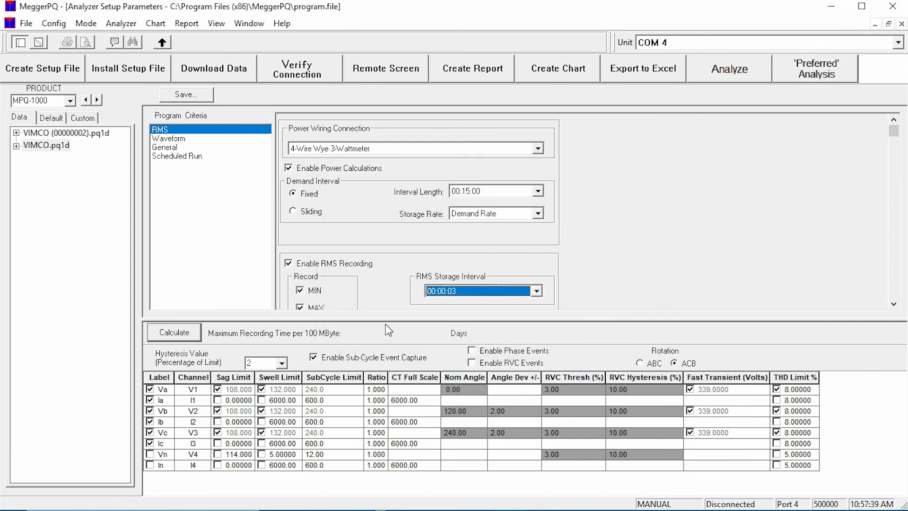
Start a recording on the analyzer through remote control and view its demand, events and RMS readings.
click(370, 79)
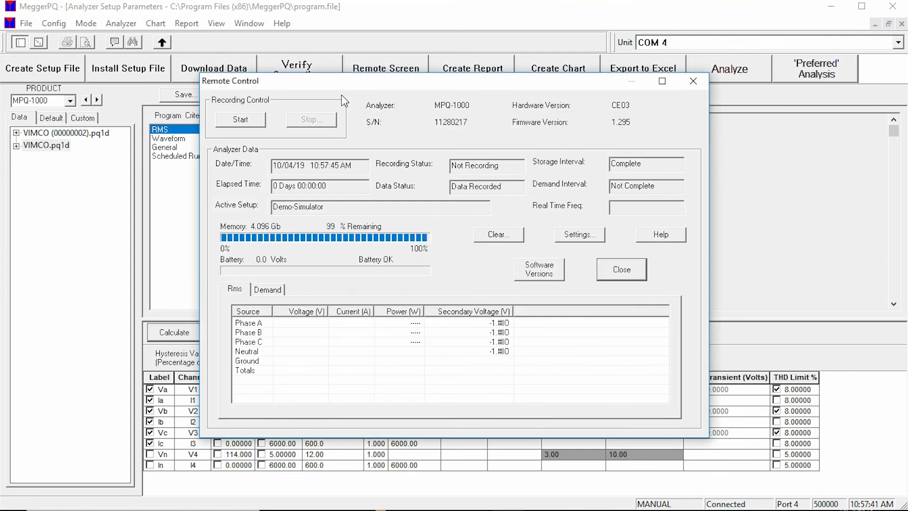
click(242, 123)
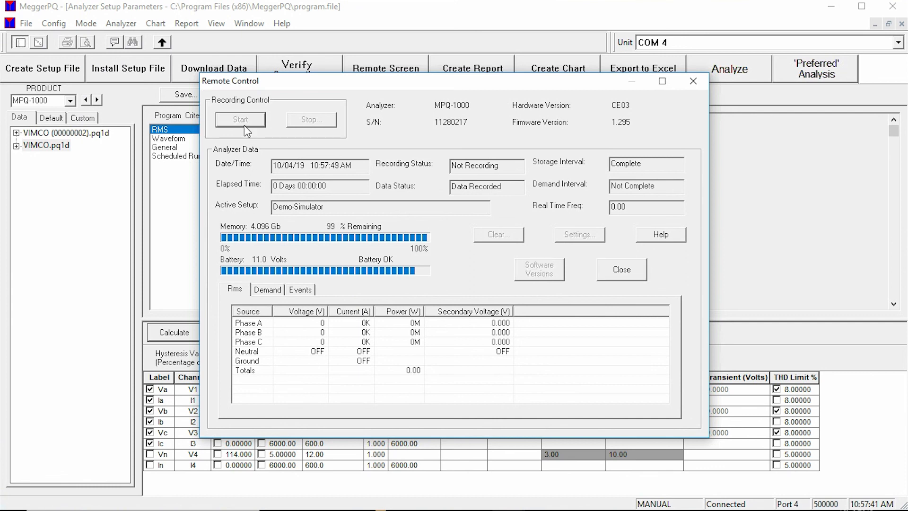
click(269, 291)
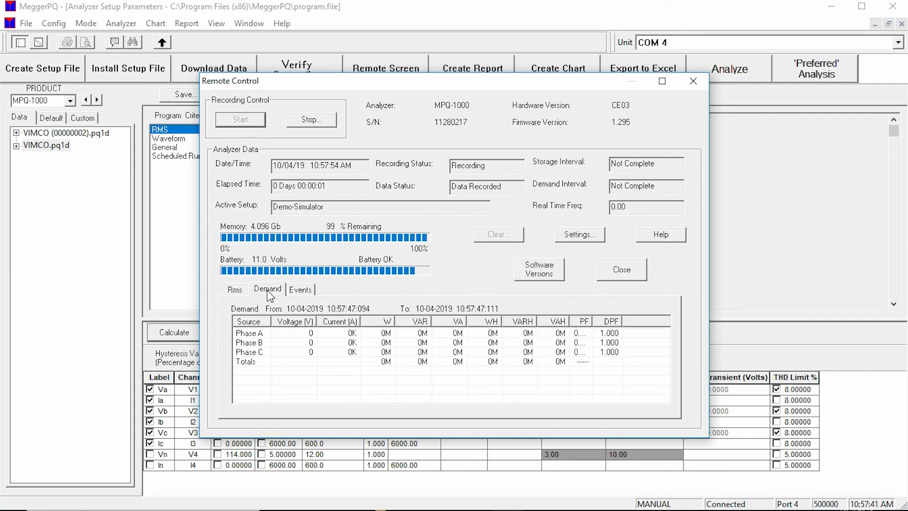
click(301, 291)
click(236, 290)
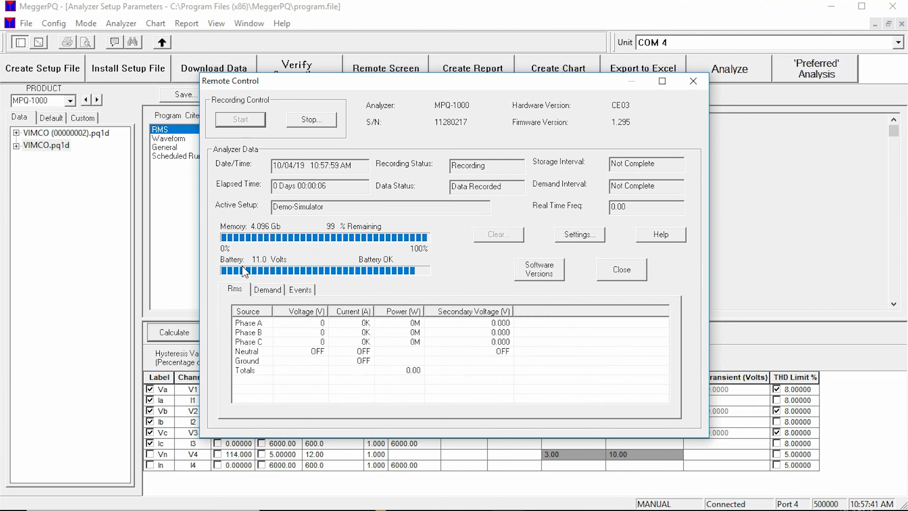
Stop the recording on the analyzer and close the remote control.
click(301, 121)
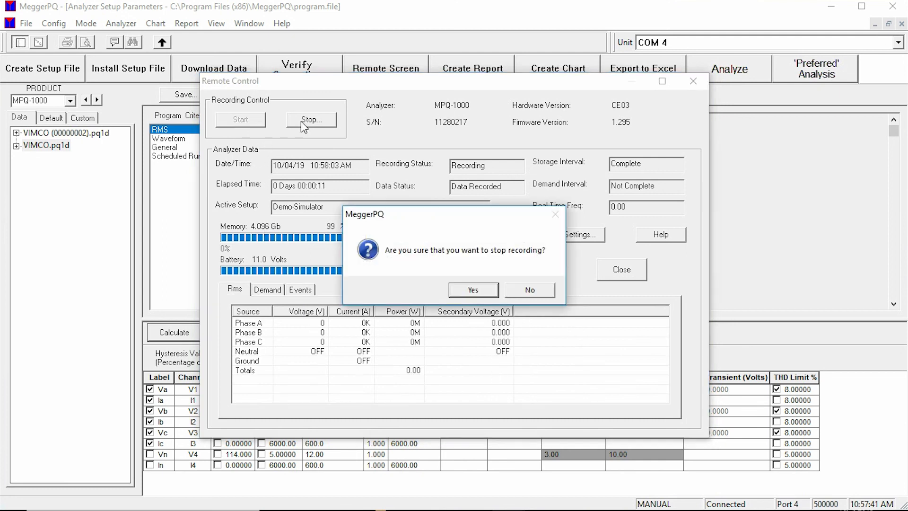
click(471, 289)
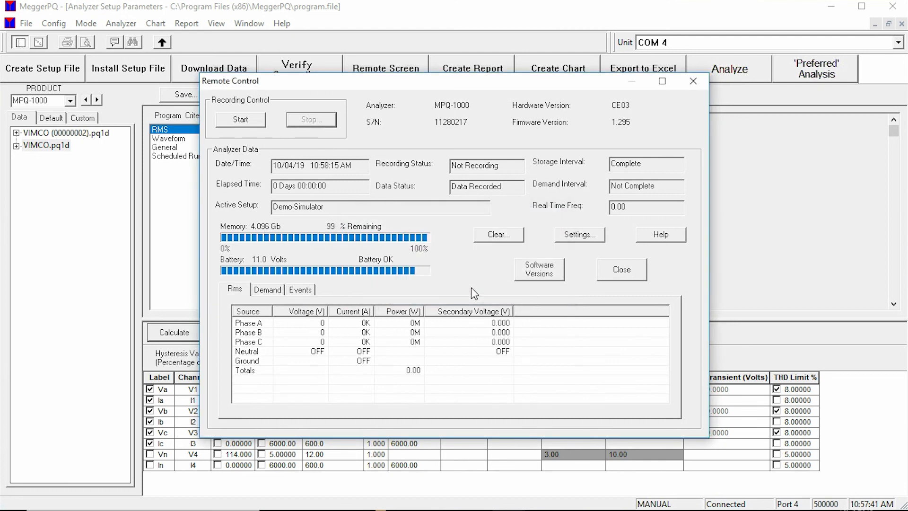
click(693, 81)
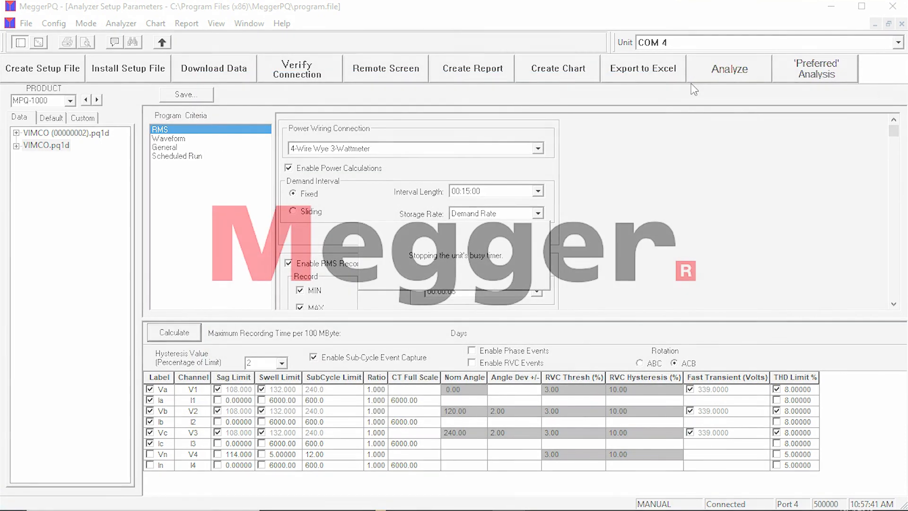